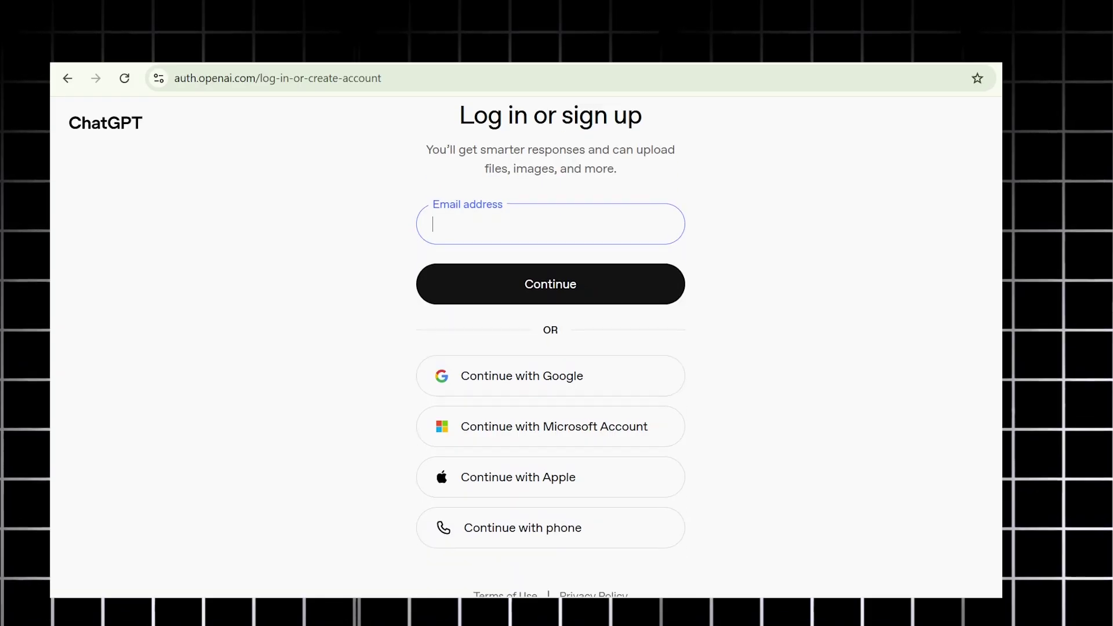
- Log in to ChatGPT with an existing account and dismiss the announcement about improved memory
{"action": "scroll", "coordinate": [598, 429], "scroll_direction": "up", "scroll_amount": 1}
{"action": "left_click", "coordinate": [567, 445]}
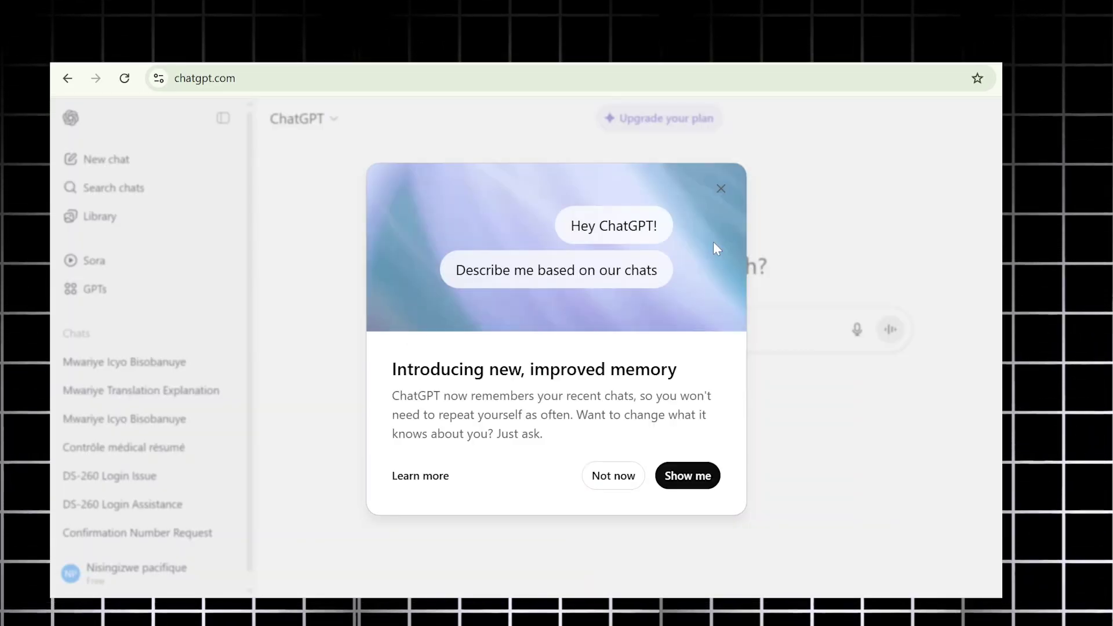
{"action": "left_click", "coordinate": [600, 477]}
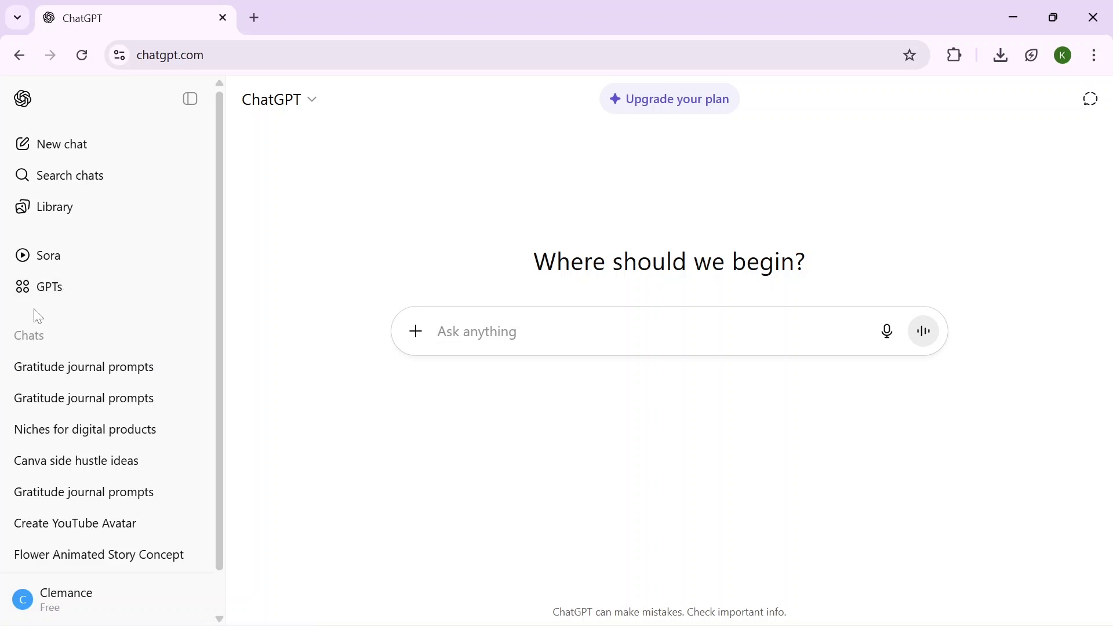
- Search the available GPTs for "animation script" and open Animation Script Builder
{"action": "left_click", "coordinate": [51, 289]}
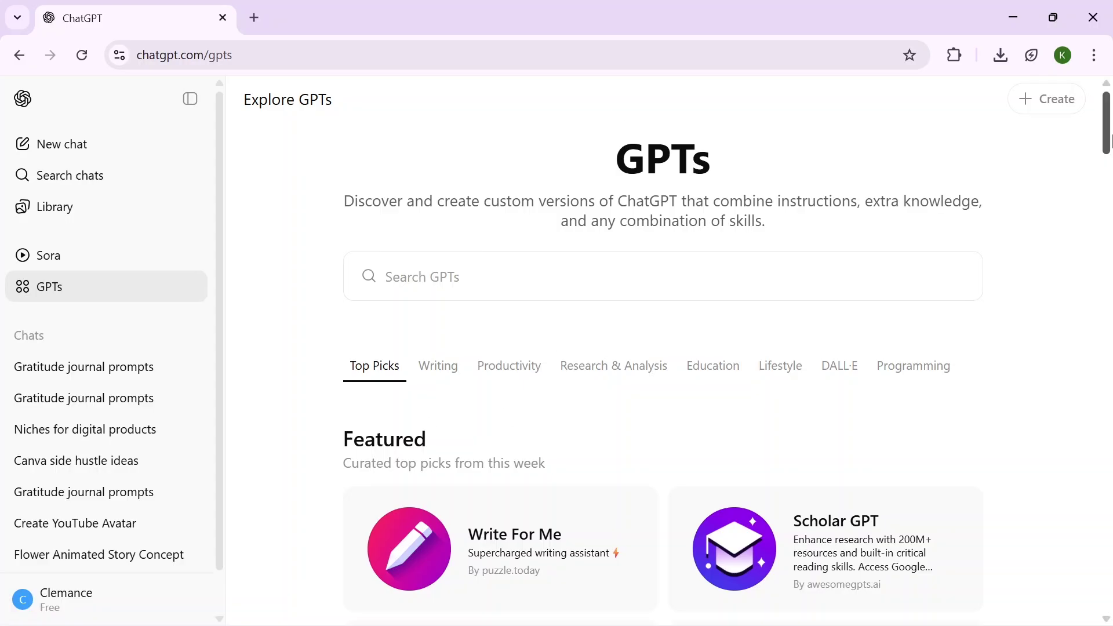
{"action": "mouse_move", "coordinate": [1110, 139]}
{"action": "left_mouse_down"}
{"action": "mouse_move", "coordinate": [1110, 343]}
{"action": "mouse_move", "coordinate": [1110, 133]}
{"action": "left_mouse_up"}
{"action": "left_click", "coordinate": [406, 276]}
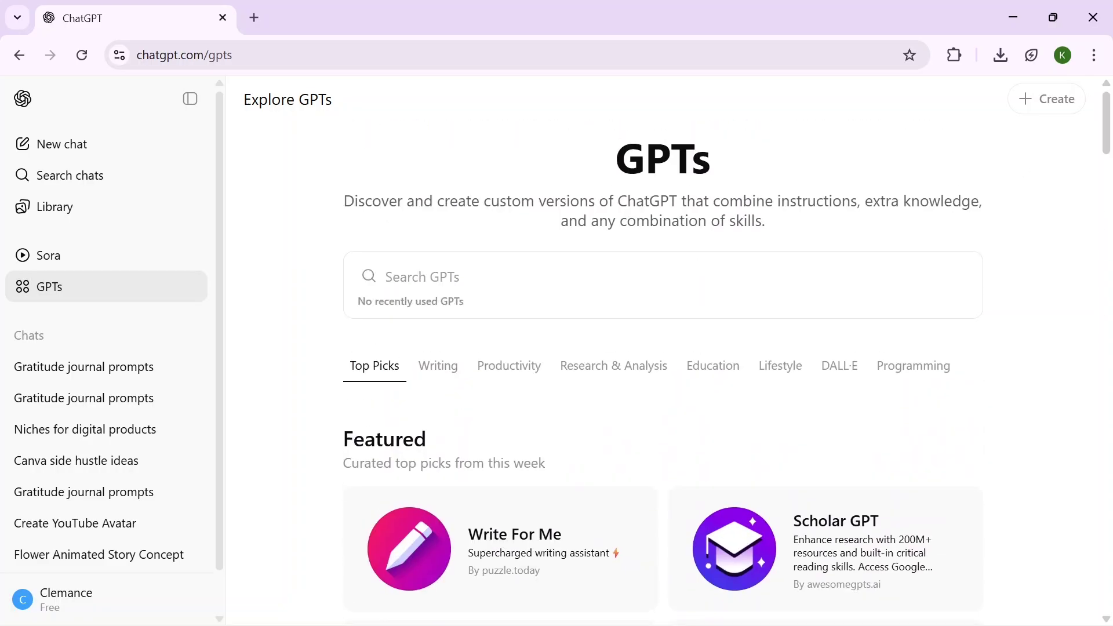
{"action": "type", "text": "anim"}
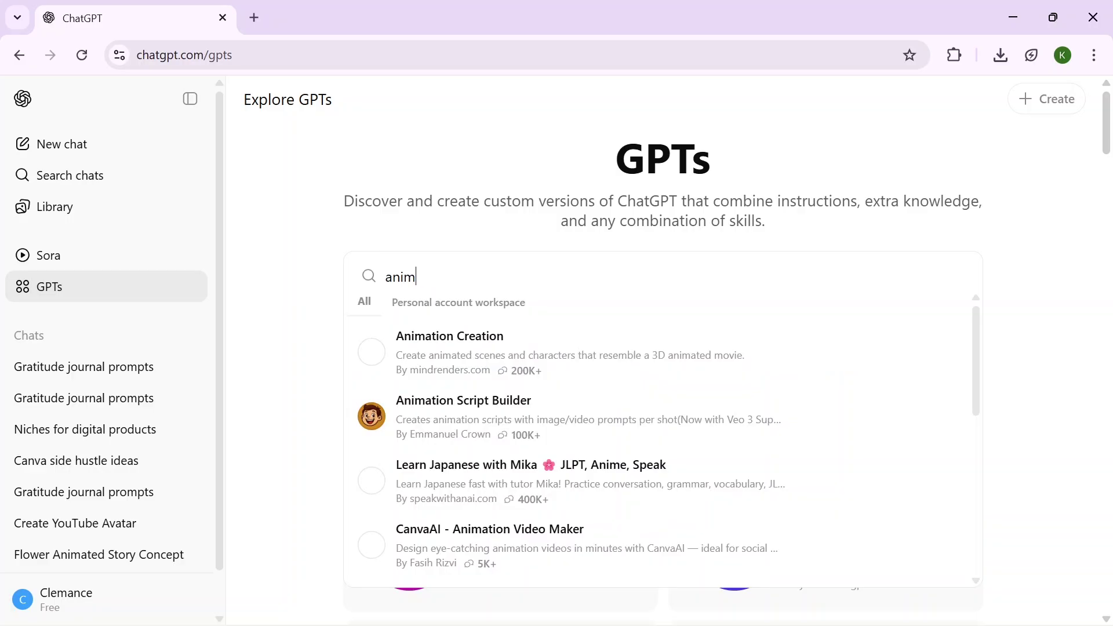
{"action": "type", "text": "ation script"}
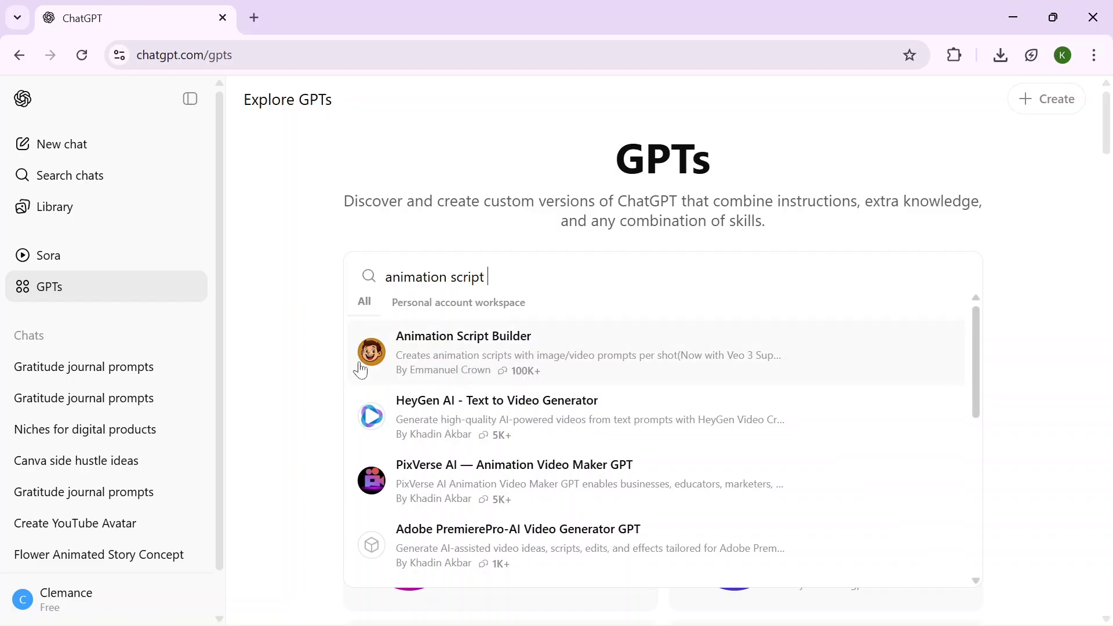
{"action": "left_click", "coordinate": [411, 372]}
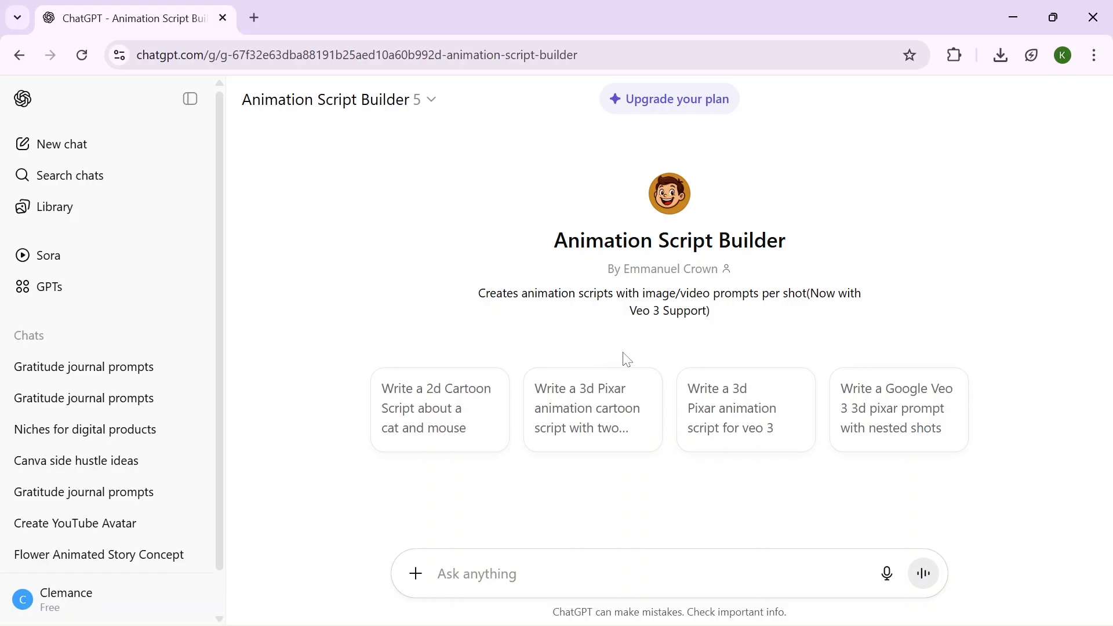
- Ask the GPT to write a simple bed time story of a relationship between the elephant named Ellie and a rabbit named Remy
{"action": "type", "text": "Write a simple bed time story of a relationship between the elephant named Ellie and a rabbit named Remy."}
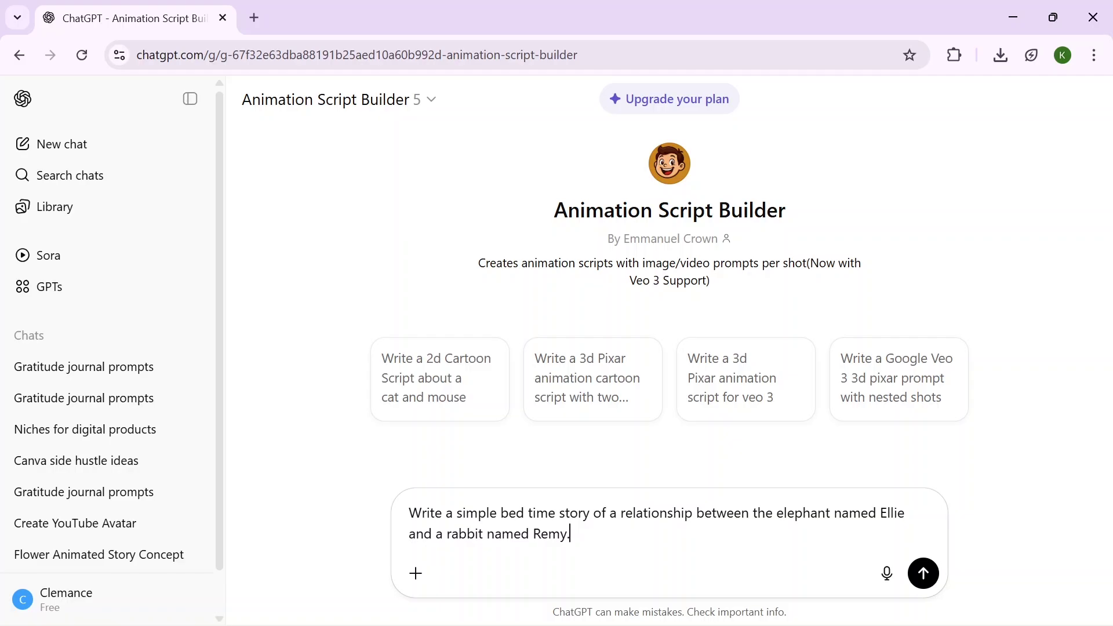
{"action": "key", "text": "Return"}
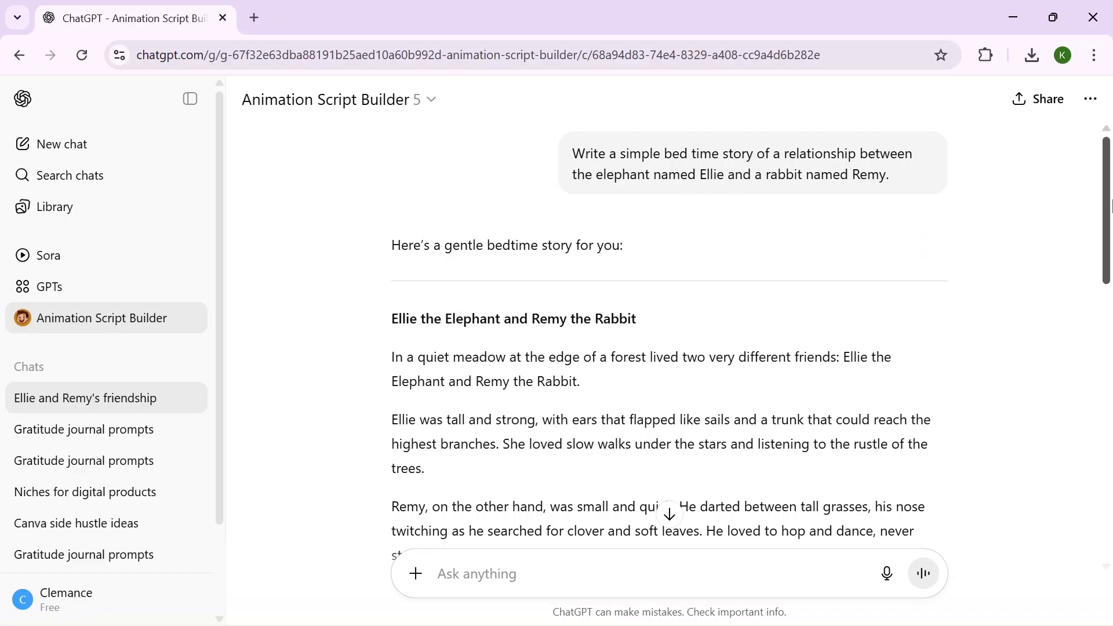
{"action": "scroll", "coordinate": [1110, 215], "scroll_direction": "down", "scroll_amount": 6}
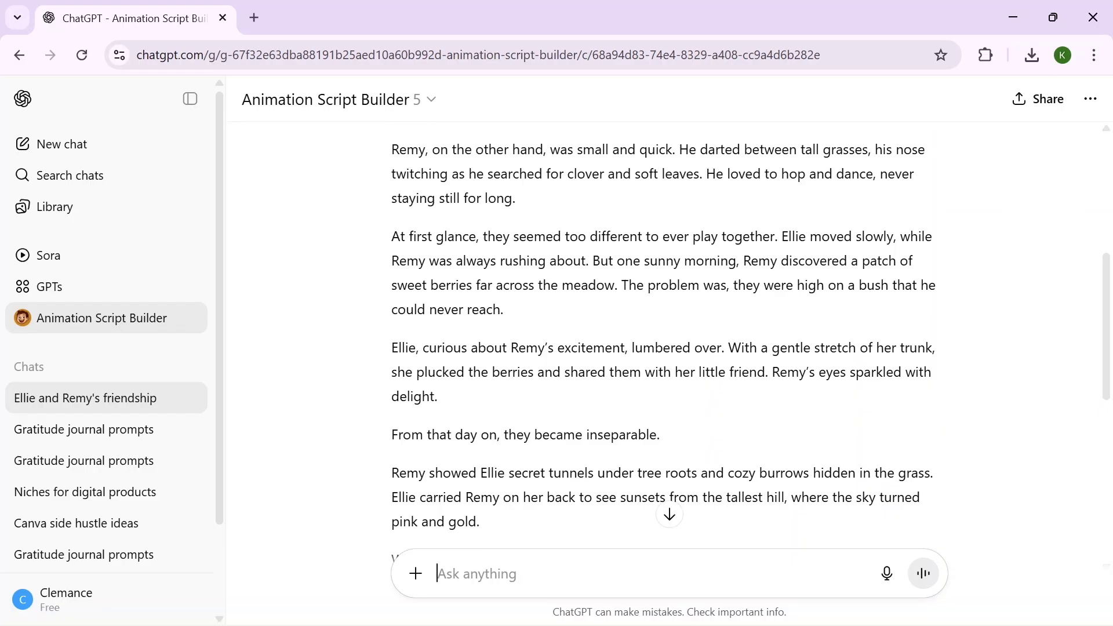
- Request a short, concise version of the story with image prompts and video prompts for each scene, and review the scenes
{"action": "type", "text": "Make it short and concise and also include the image prompts and video prompts for each scene."}
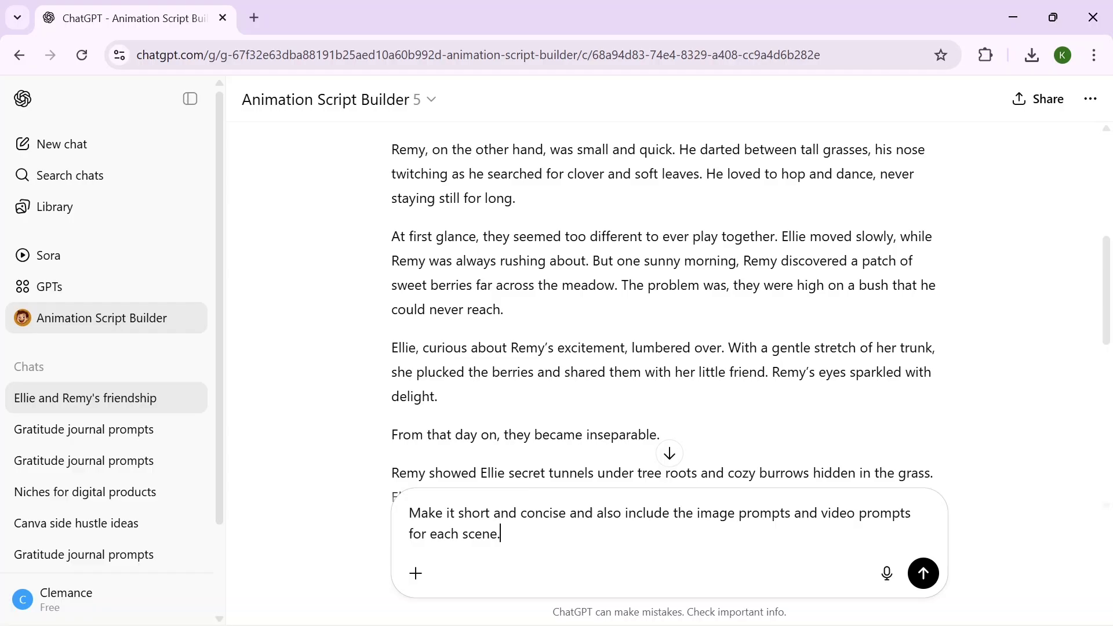
{"action": "left_click", "coordinate": [923, 574]}
{"action": "scroll", "coordinate": [506, 284], "scroll_direction": "up", "scroll_amount": 2}
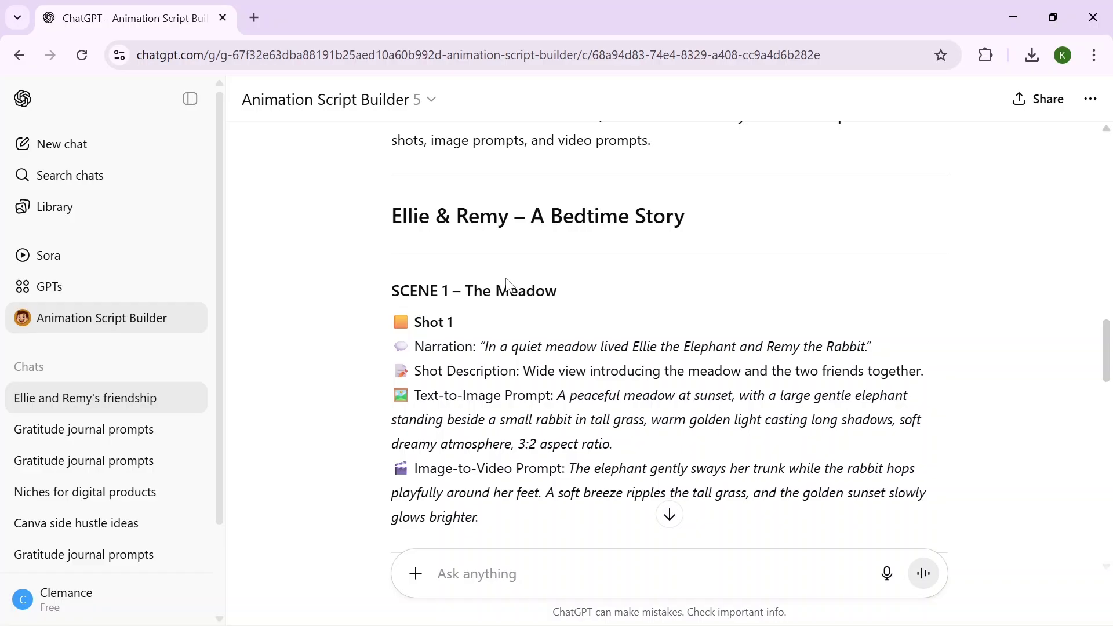
{"action": "scroll", "coordinate": [506, 284], "scroll_direction": "down", "scroll_amount": 15}
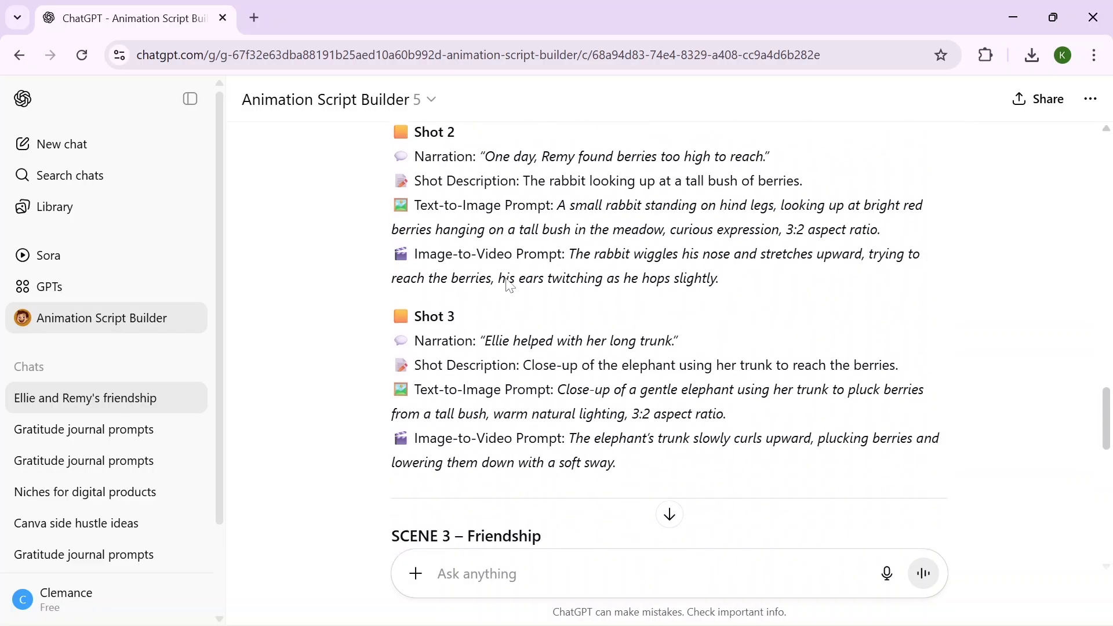
{"action": "scroll", "coordinate": [510, 285], "scroll_direction": "down", "scroll_amount": 2}
{"action": "scroll", "coordinate": [509, 284], "scroll_direction": "up", "scroll_amount": 7}
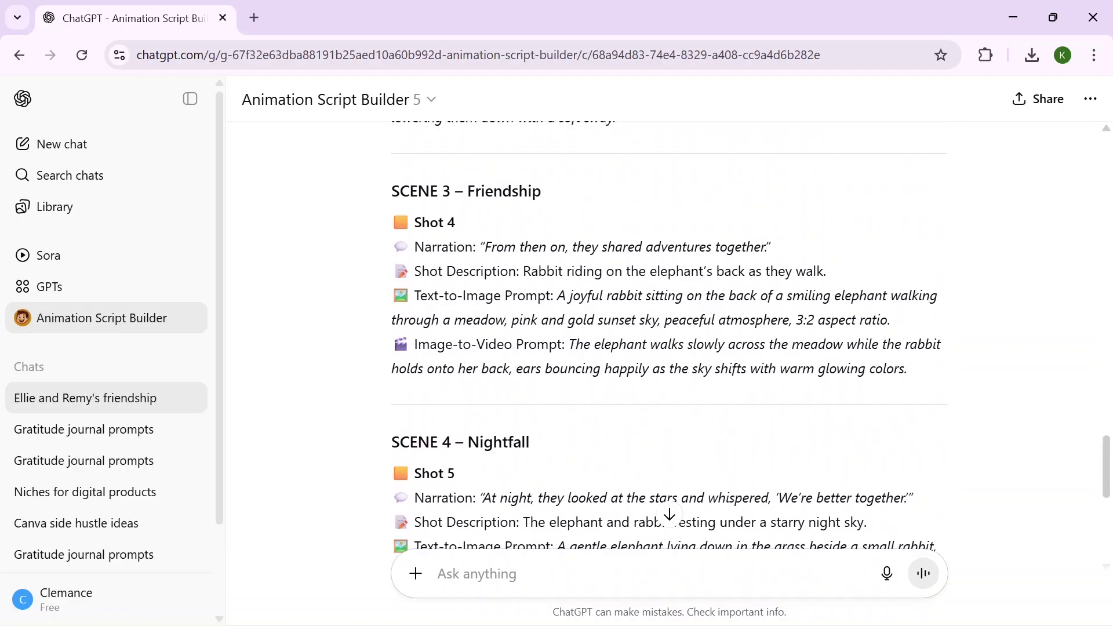
- Copy the text-to-image prompt of Scene 1, Shot 1 and paste it into the chat as a new message
{"action": "scroll", "coordinate": [506, 284], "scroll_direction": "up", "scroll_amount": 5}
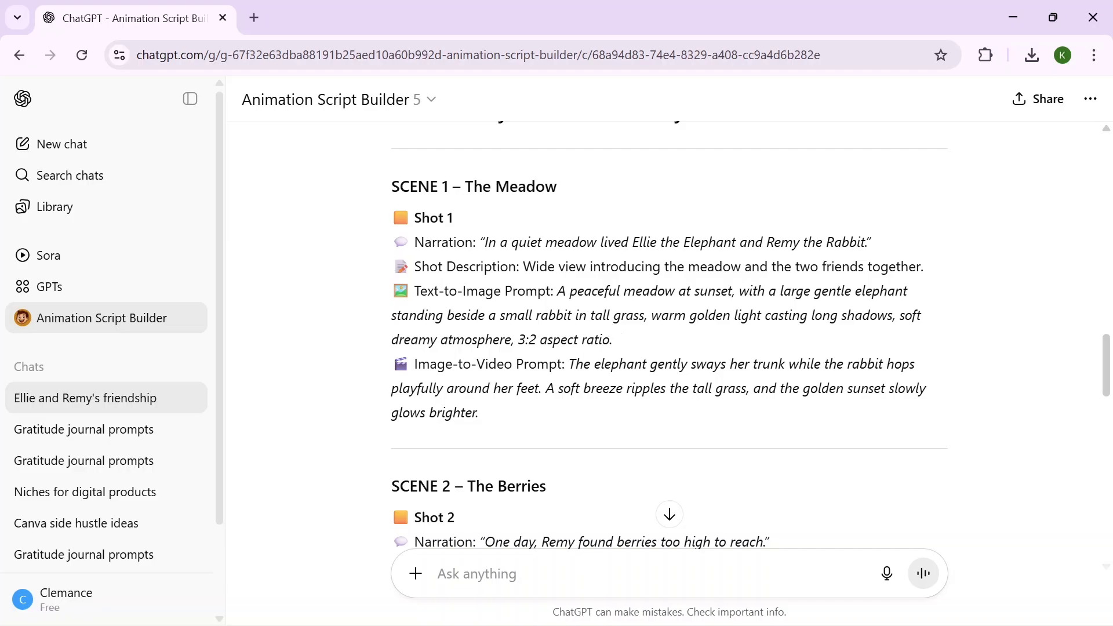
{"action": "left_click_drag", "start_coordinate": [557, 289], "coordinate": [620, 339]}
{"action": "key", "text": "ctrl+c"}
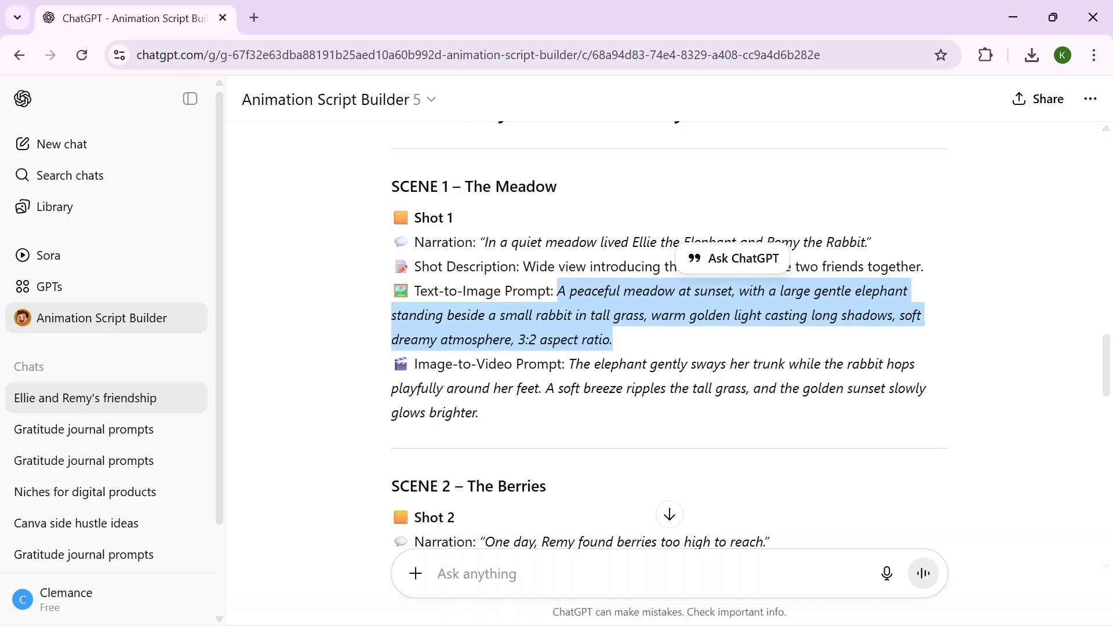
{"action": "left_click", "coordinate": [597, 574]}
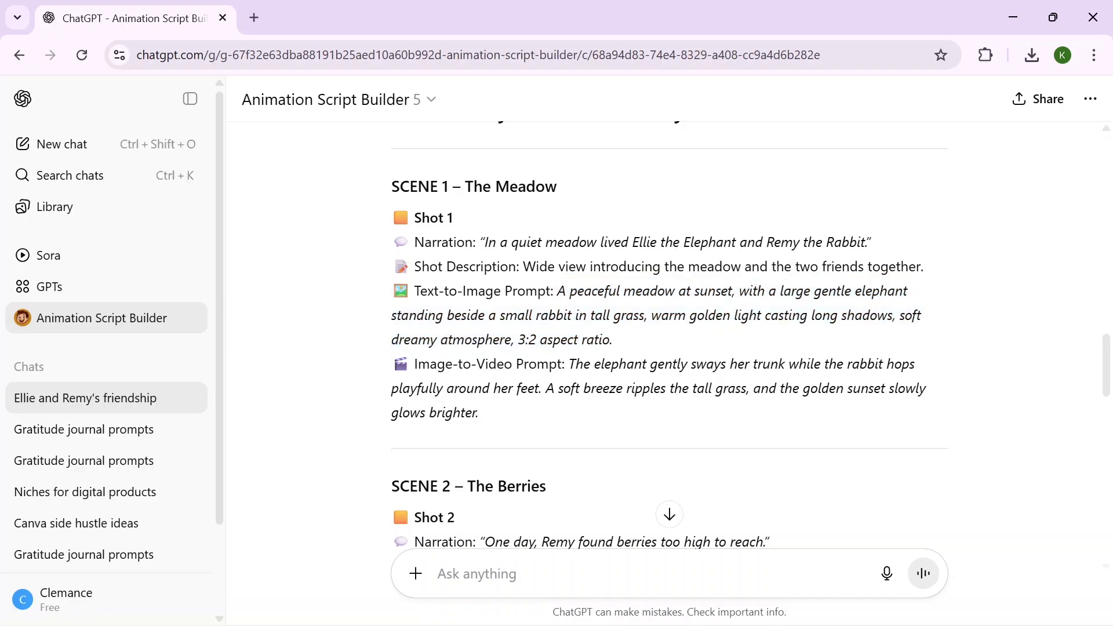
{"action": "key", "text": "ctrl+v"}
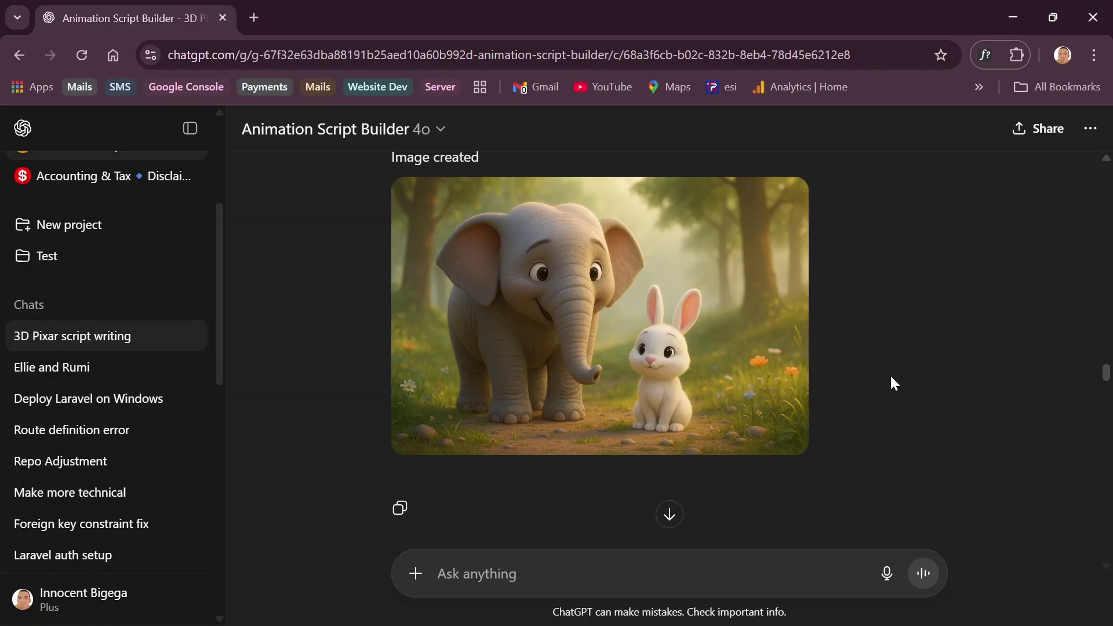
- Download the generated image of the rabbit riding on the elephant's back and look through the other scene images
{"action": "key", "text": "ctrl+t"}
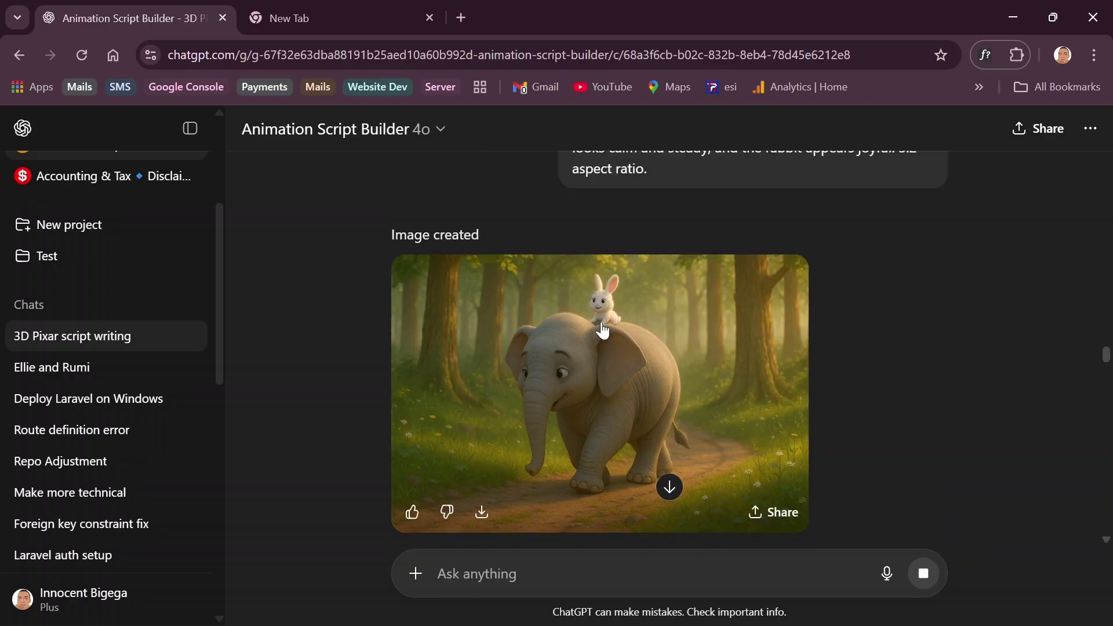
{"action": "left_click", "coordinate": [481, 512]}
{"action": "scroll", "coordinate": [478, 524], "scroll_direction": "down", "scroll_amount": 15}
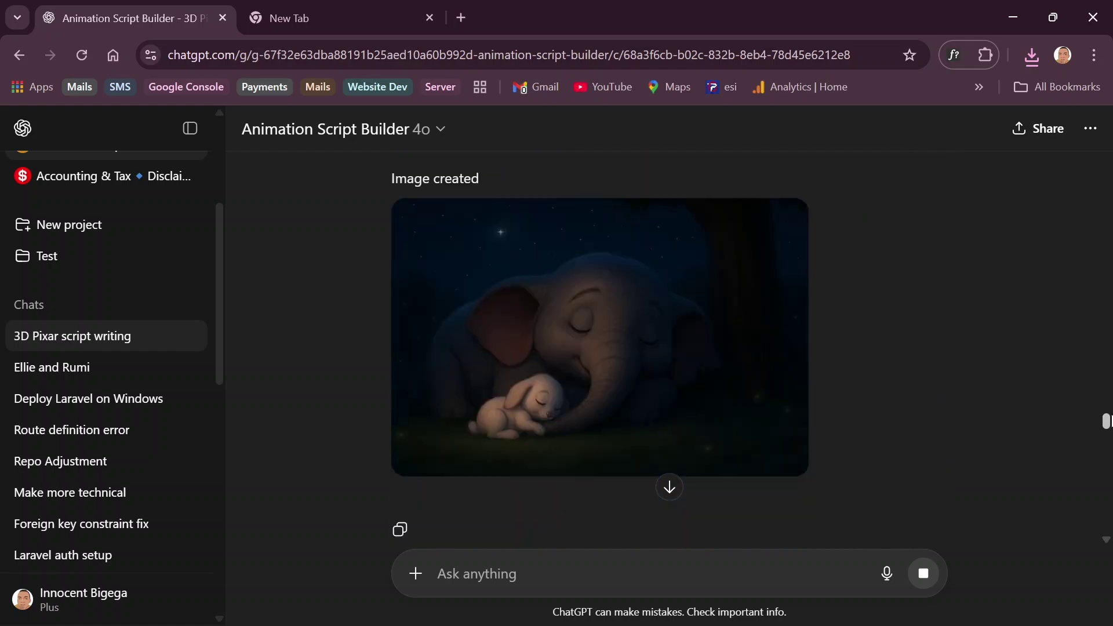
{"action": "scroll", "coordinate": [600, 348], "scroll_direction": "up", "scroll_amount": 20}
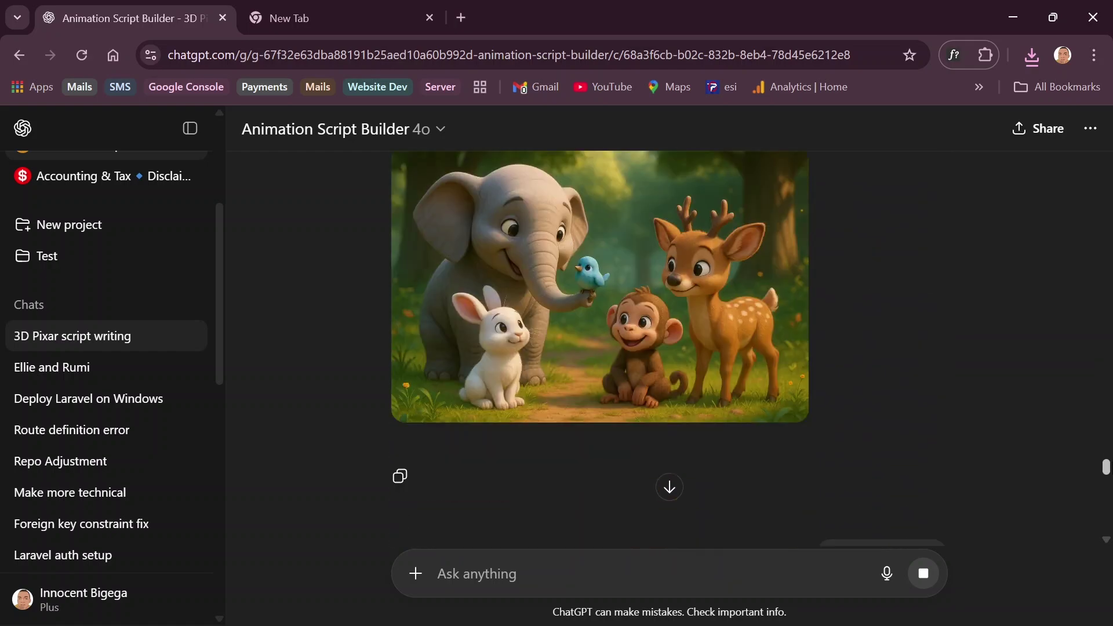
- Switch to vheer.com in a new browser tab and dismiss the Google sign-in prompt and the subscription banner
{"action": "left_click", "coordinate": [430, 18]}
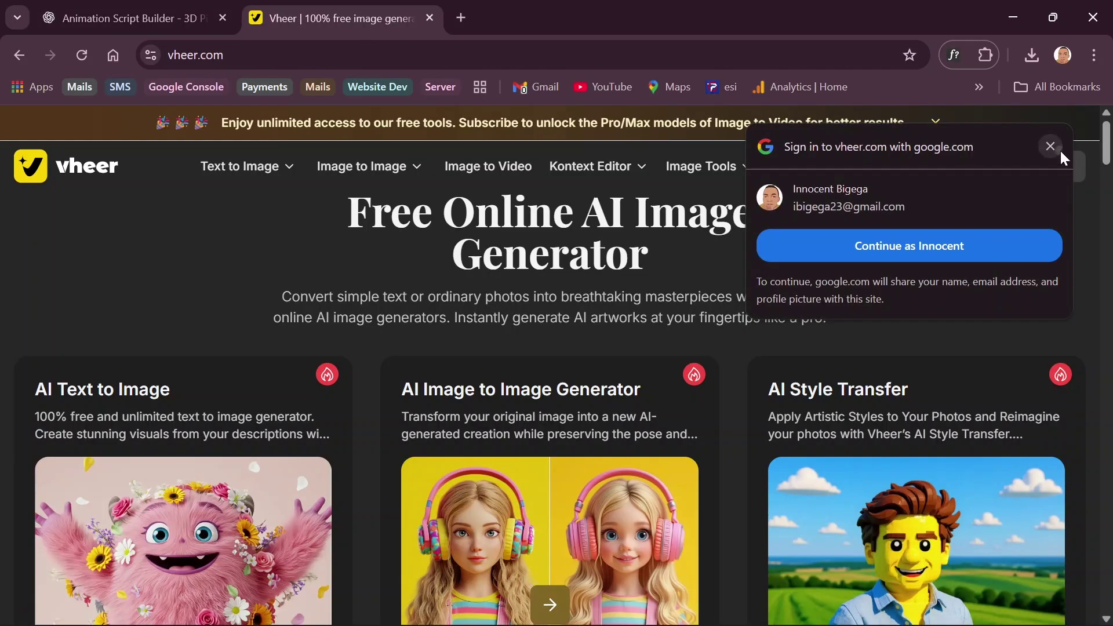
{"action": "left_click", "coordinate": [1060, 146]}
{"action": "left_click", "coordinate": [1058, 185]}
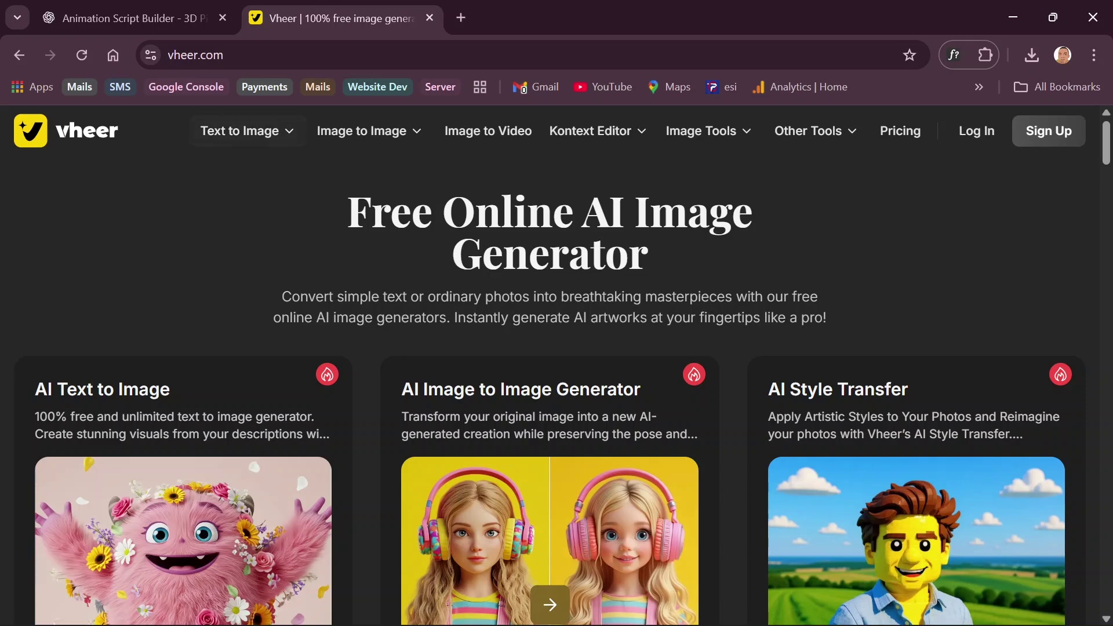
- Open Vheer's AI Image To Video Generator and upload the image of the elephant standing beside the white rabbit
{"action": "left_click", "coordinate": [486, 143]}
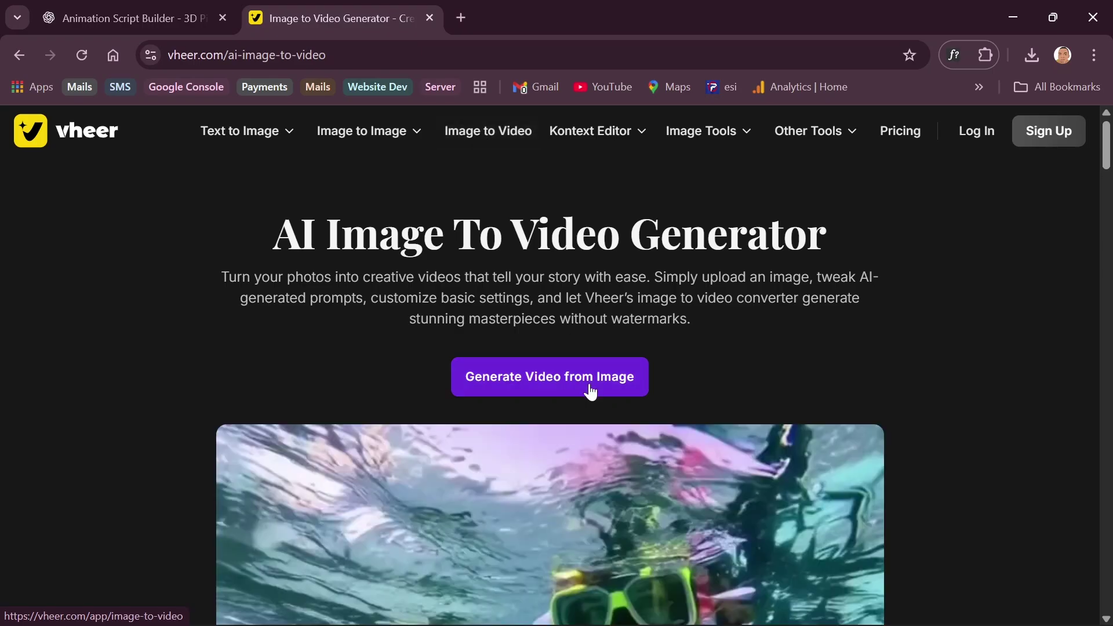
{"action": "left_click", "coordinate": [549, 377]}
{"action": "left_click", "coordinate": [360, 416]}
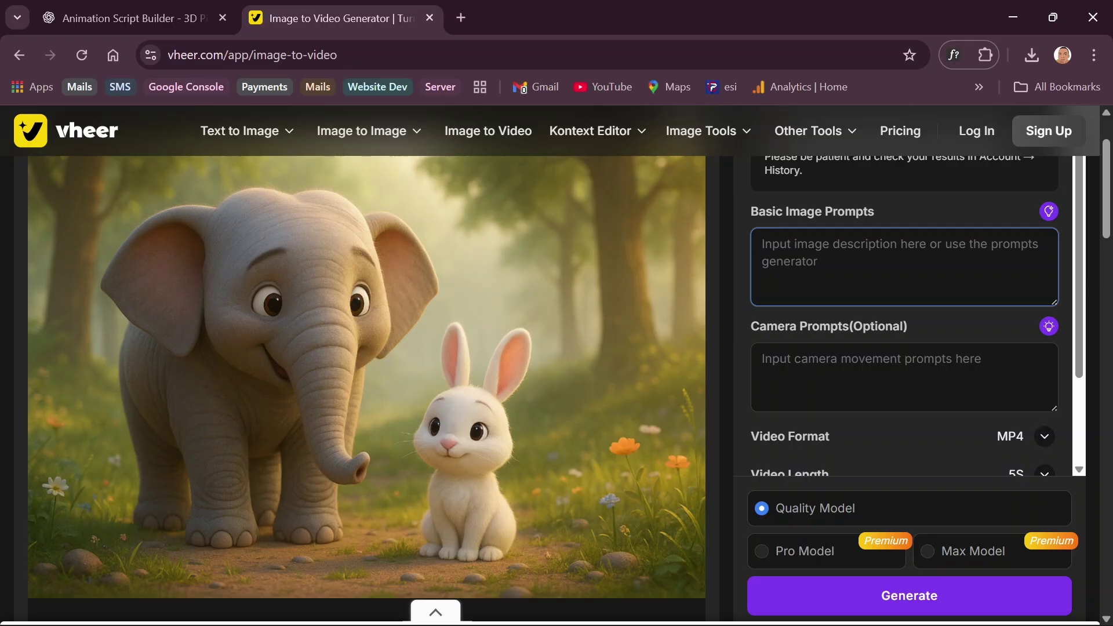
- Paste the video prompt about the elephant tapping the rabbit's head with her trunk, check the video settings, and generate with the Quality Model
{"action": "key", "text": "ctrl+v"}
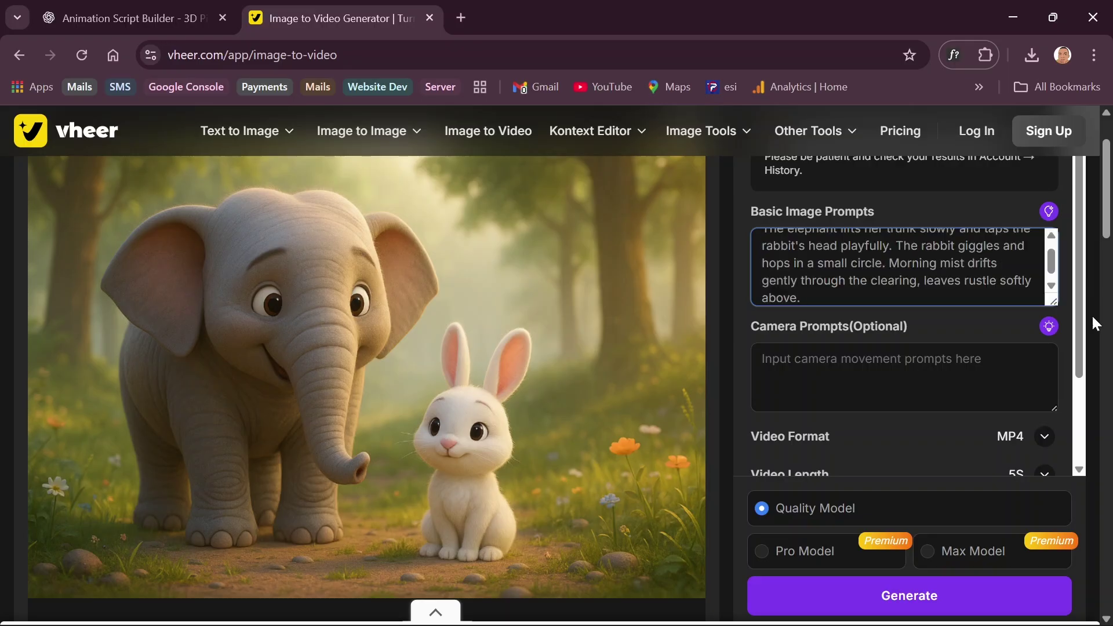
{"action": "left_click_drag", "start_coordinate": [1080, 343], "coordinate": [1083, 431]}
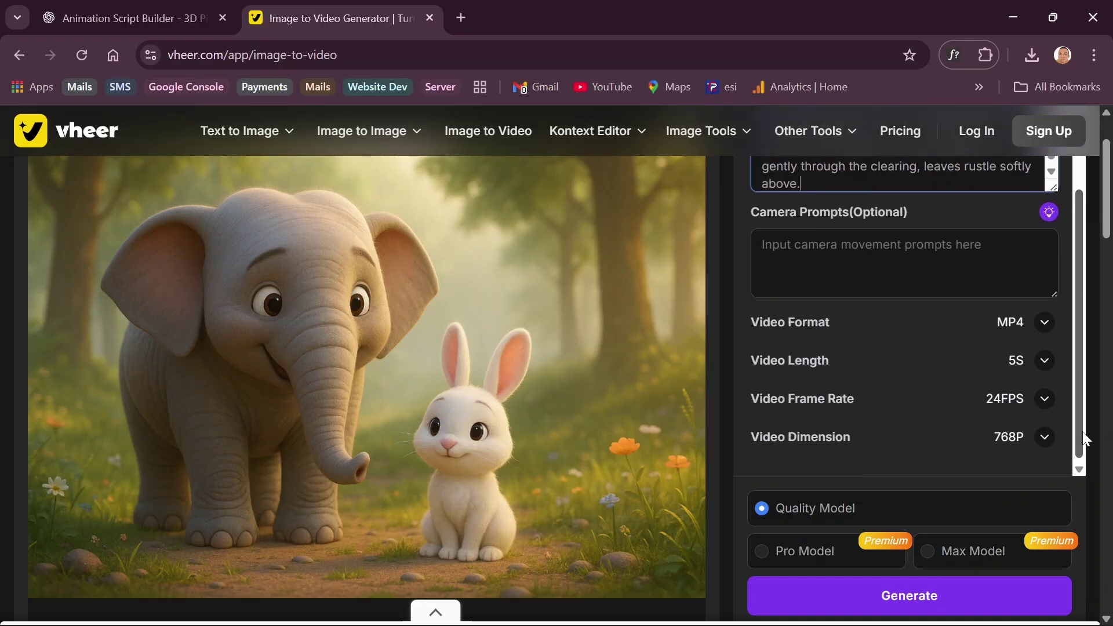
{"action": "left_click", "coordinate": [1045, 360]}
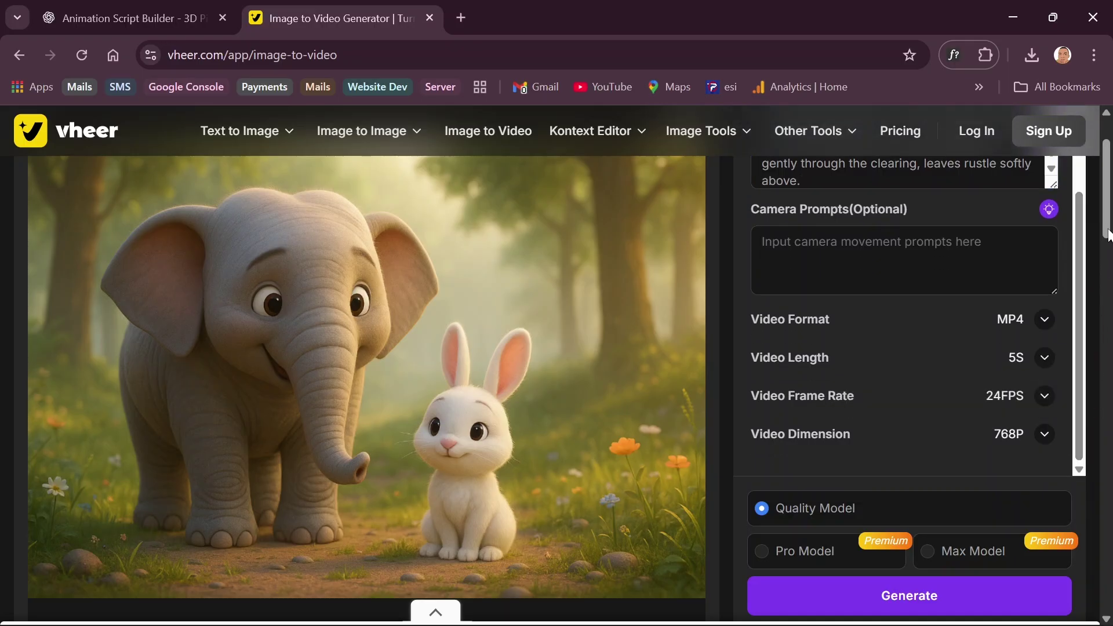
{"action": "scroll", "coordinate": [969, 499], "scroll_direction": "down", "scroll_amount": 3}
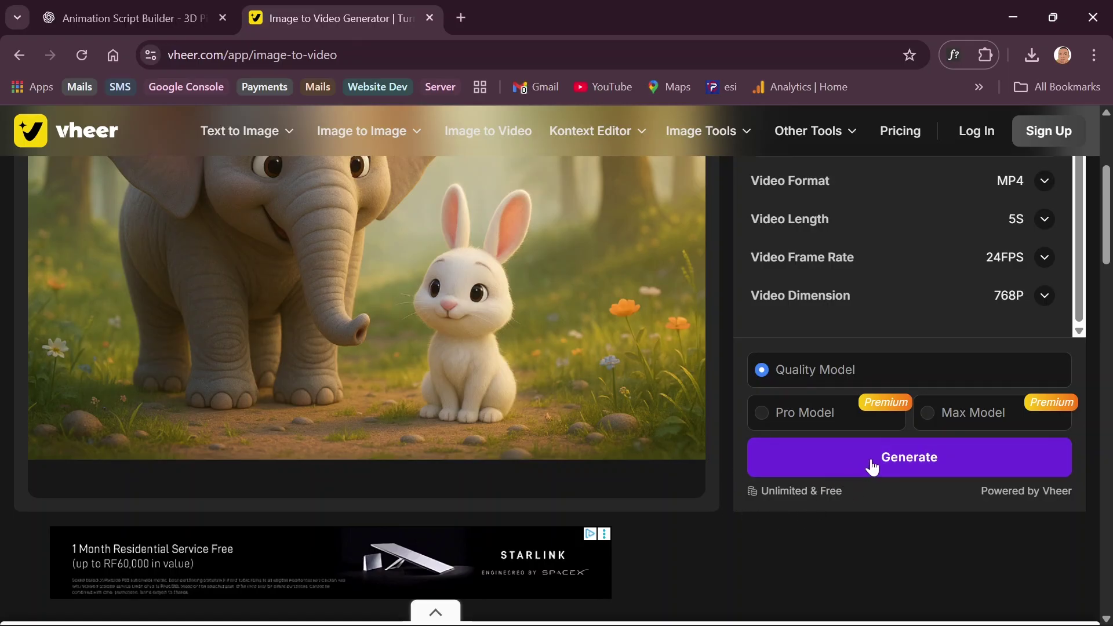
{"action": "left_click", "coordinate": [873, 467]}
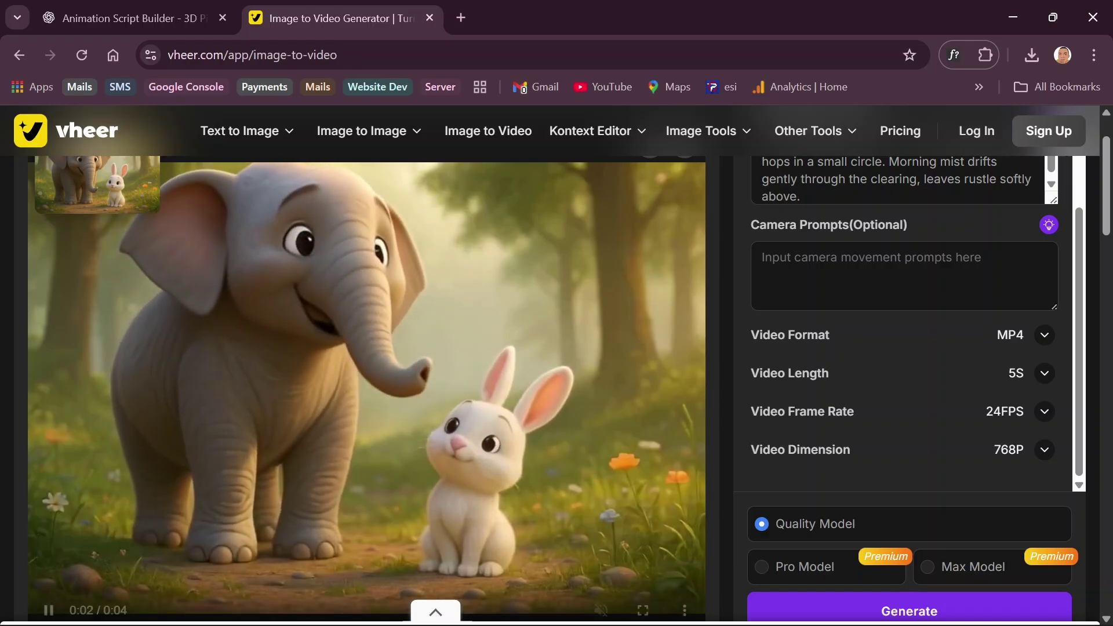
- Download the generated video of the elephant and rabbit
{"action": "scroll", "coordinate": [367, 394], "scroll_direction": "up", "scroll_amount": 1}
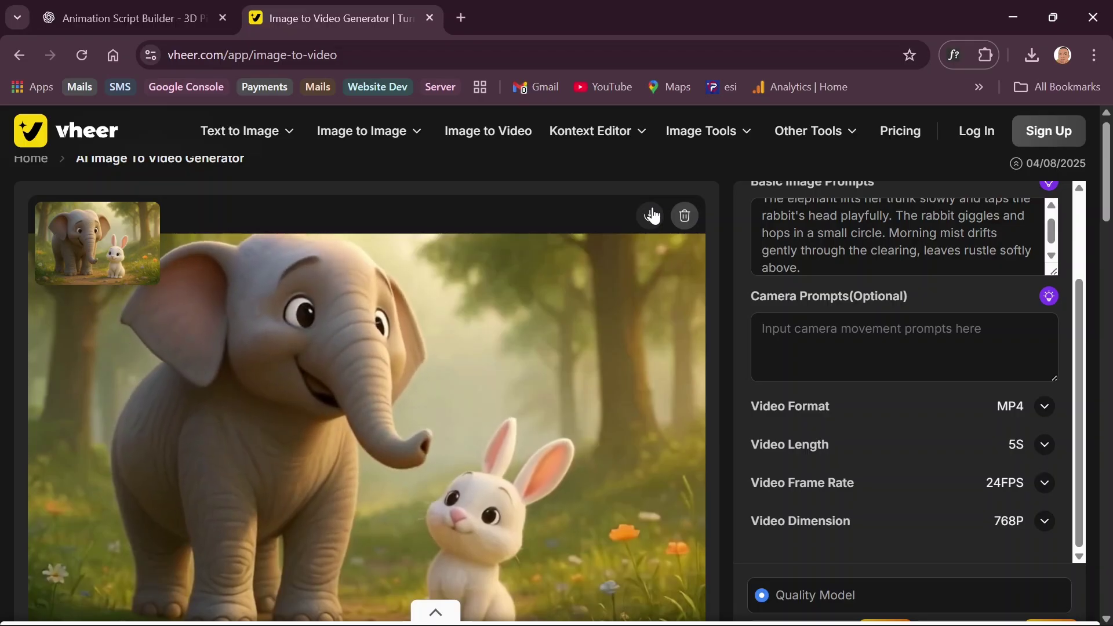
{"action": "left_click", "coordinate": [651, 215]}
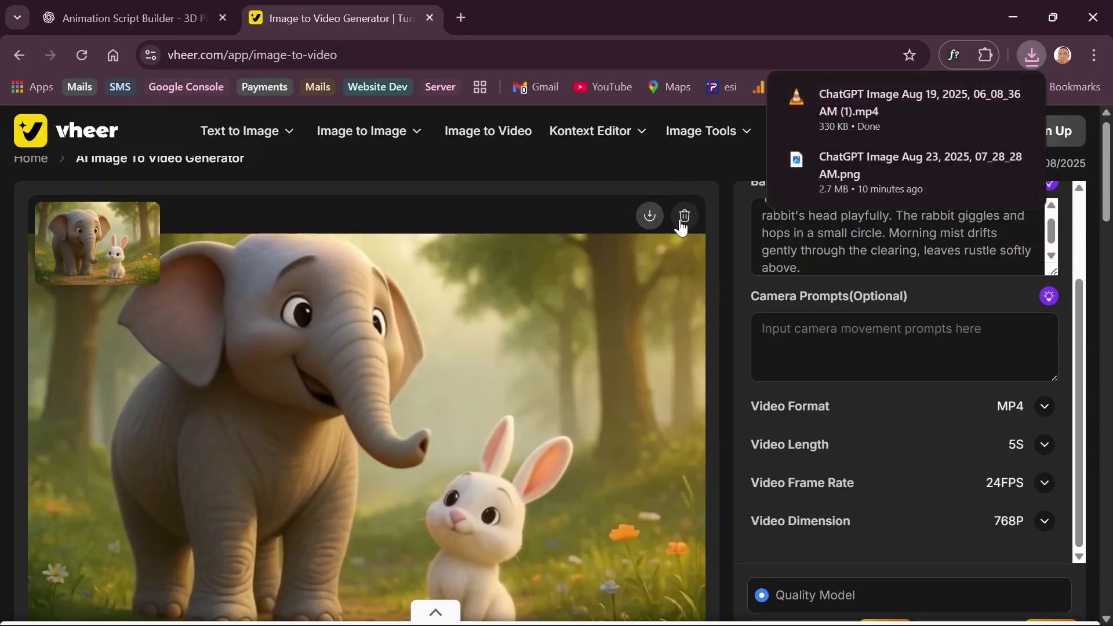
- Clear the finished video from the generator and upload the image of the rabbit riding on the elephant's back
{"action": "left_click", "coordinate": [683, 223]}
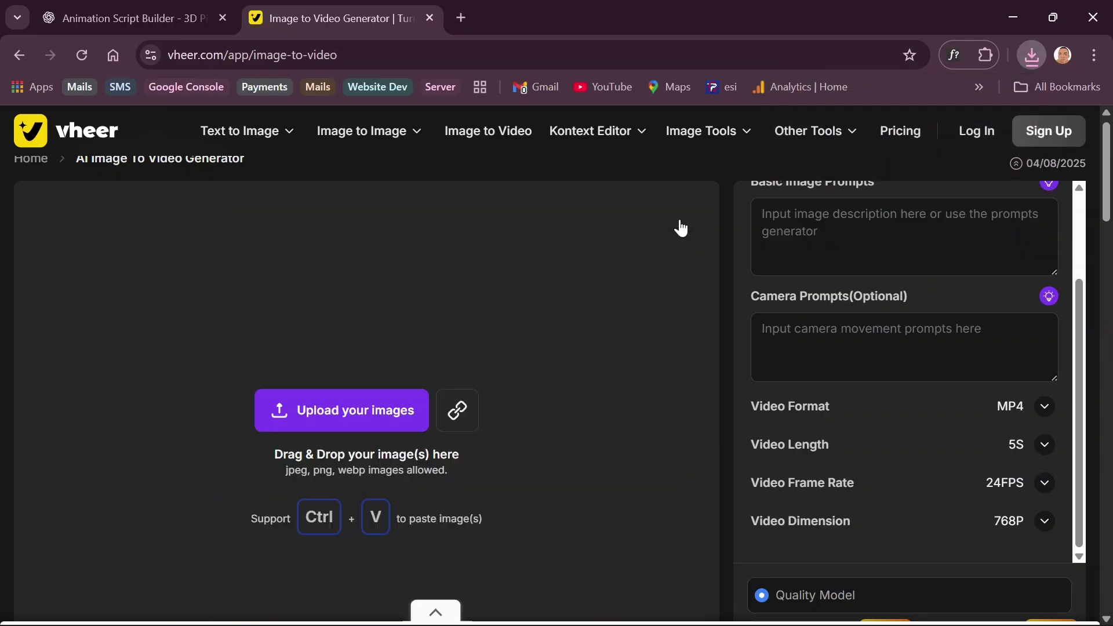
{"action": "left_click", "coordinate": [325, 400]}
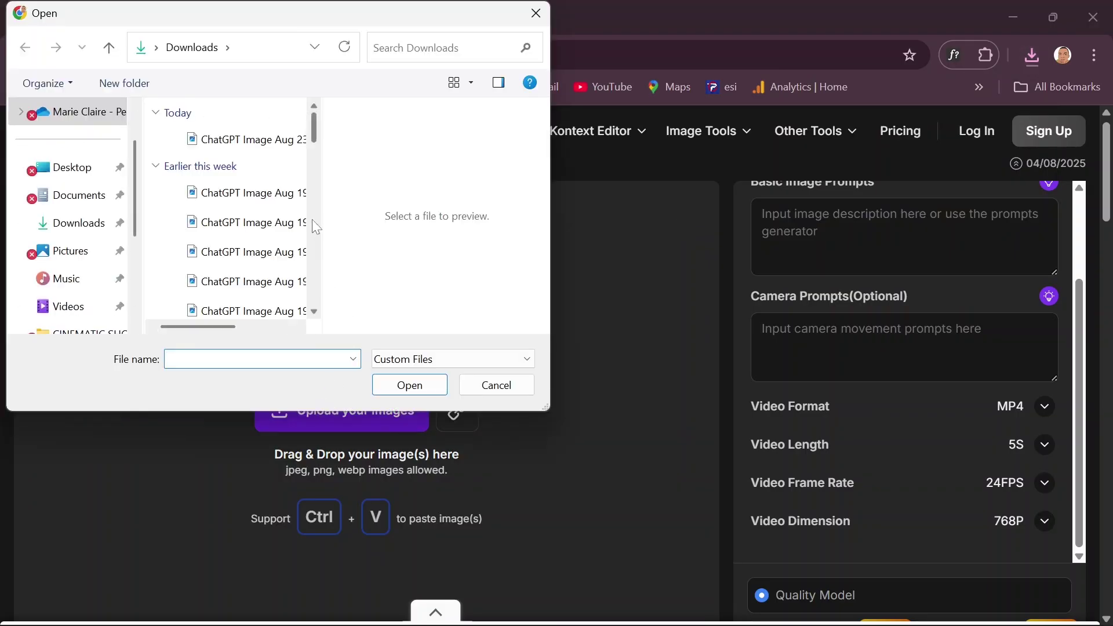
{"action": "double_click", "coordinate": [249, 222]}
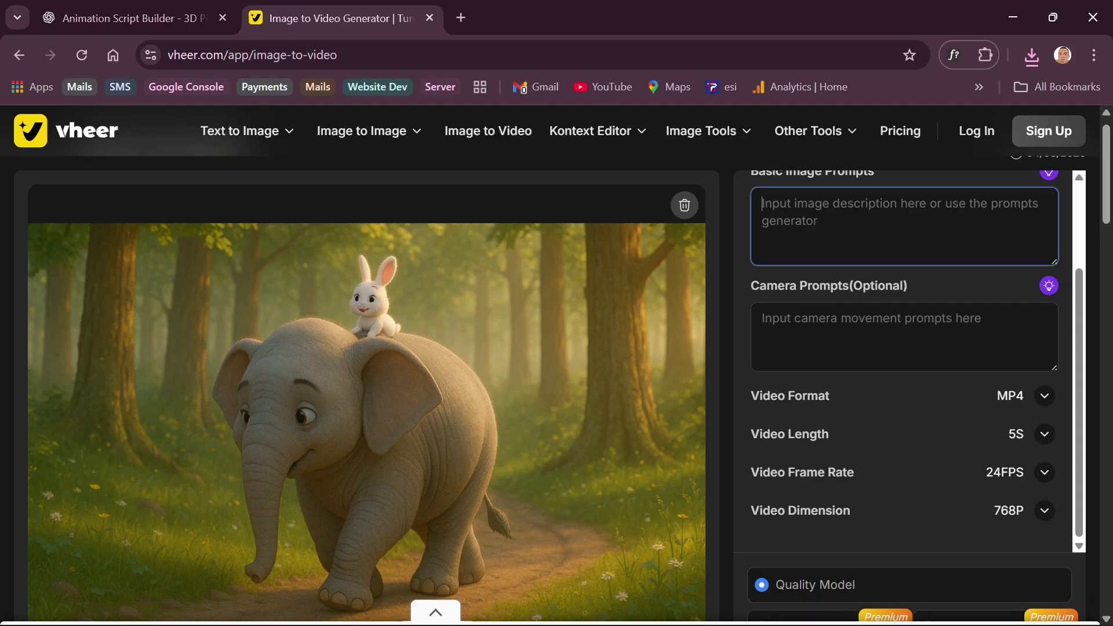
- Enter the video prompt about the camera following the elephant's slow steps with the rabbit swaying gently on her back
{"action": "type", "text": "The camera follows the elephant's slow steps, the rabbit swaying gently on her back. Leaves fall slowly from the trees. Sunlight glints through the canopy as birds fly overhead."}
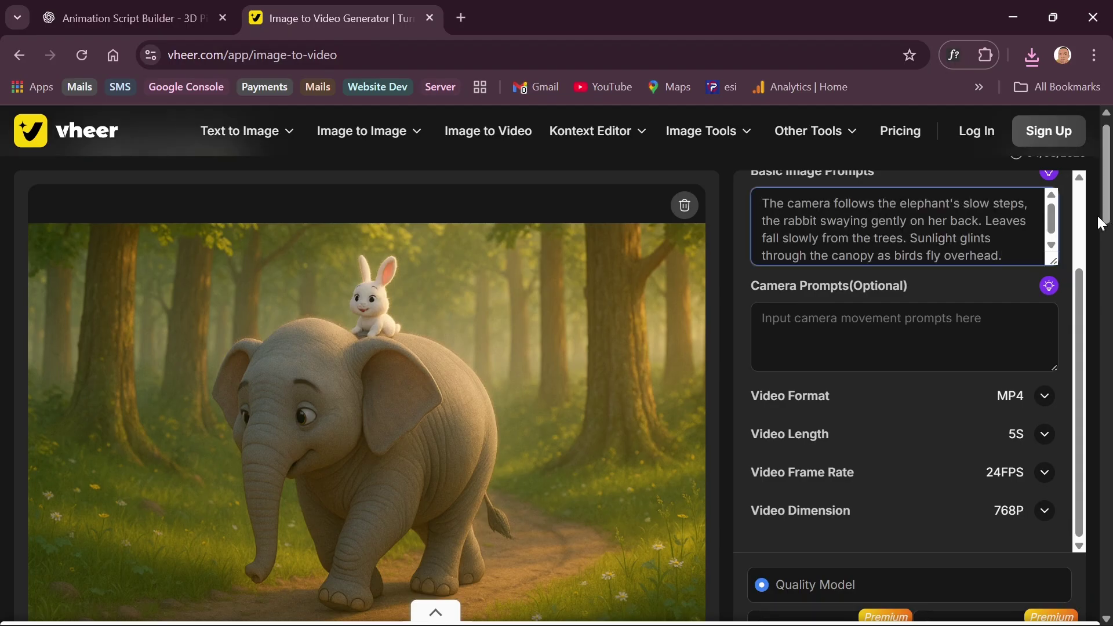
{"action": "scroll", "coordinate": [1108, 203], "scroll_direction": "down", "scroll_amount": 2}
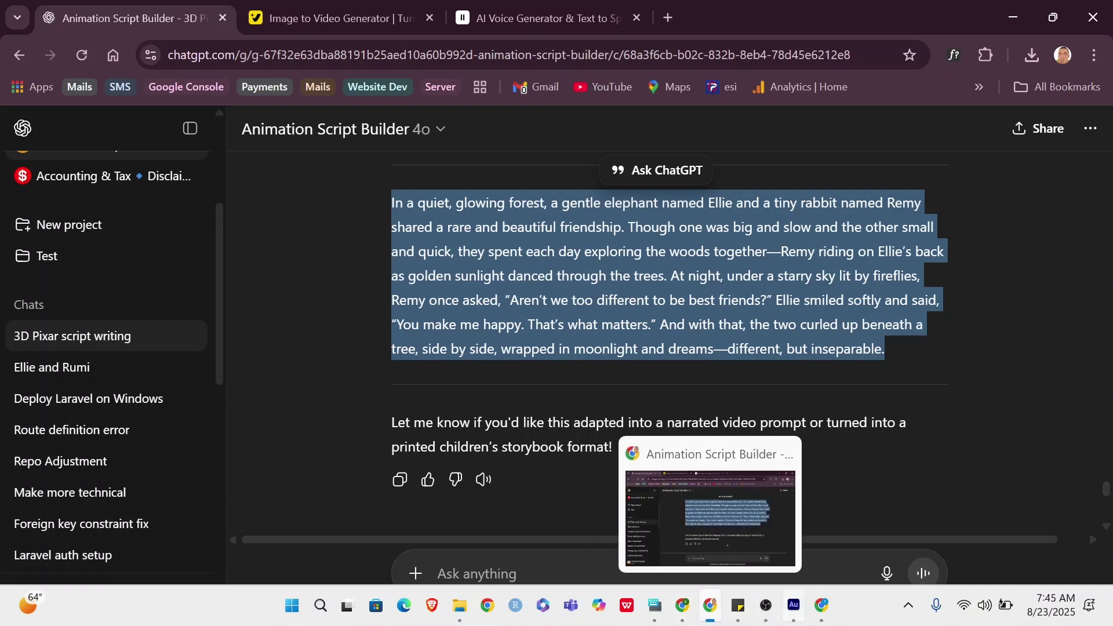
- Switch to ElevenLabs, log in, dismiss the developer features notice, and open Text to Speech
{"action": "left_click", "coordinate": [823, 606]}
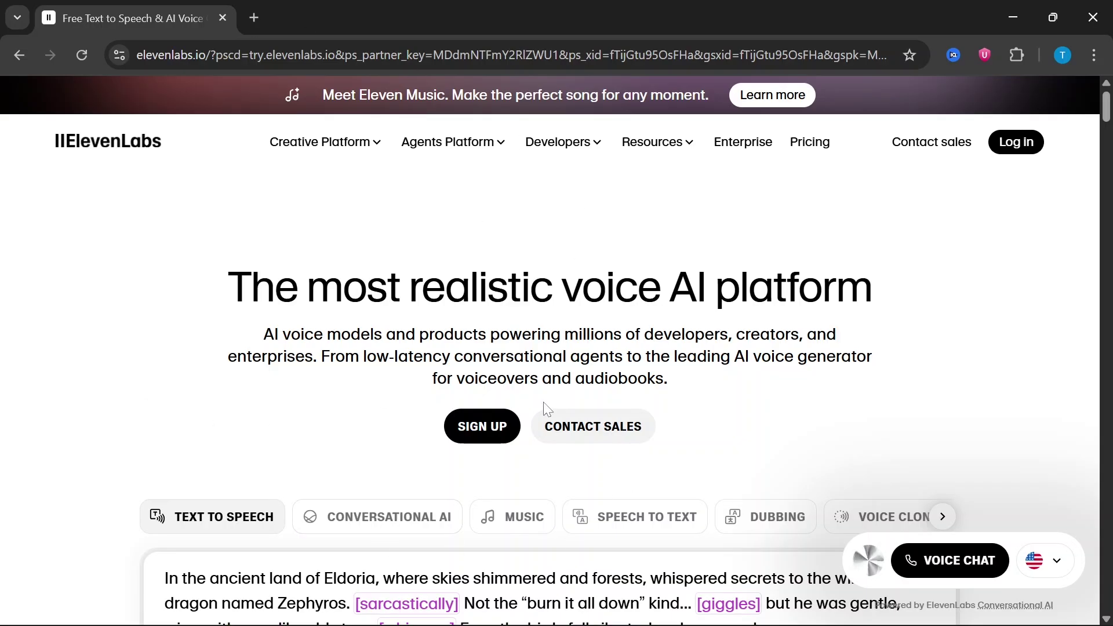
{"action": "left_click", "coordinate": [1026, 139]}
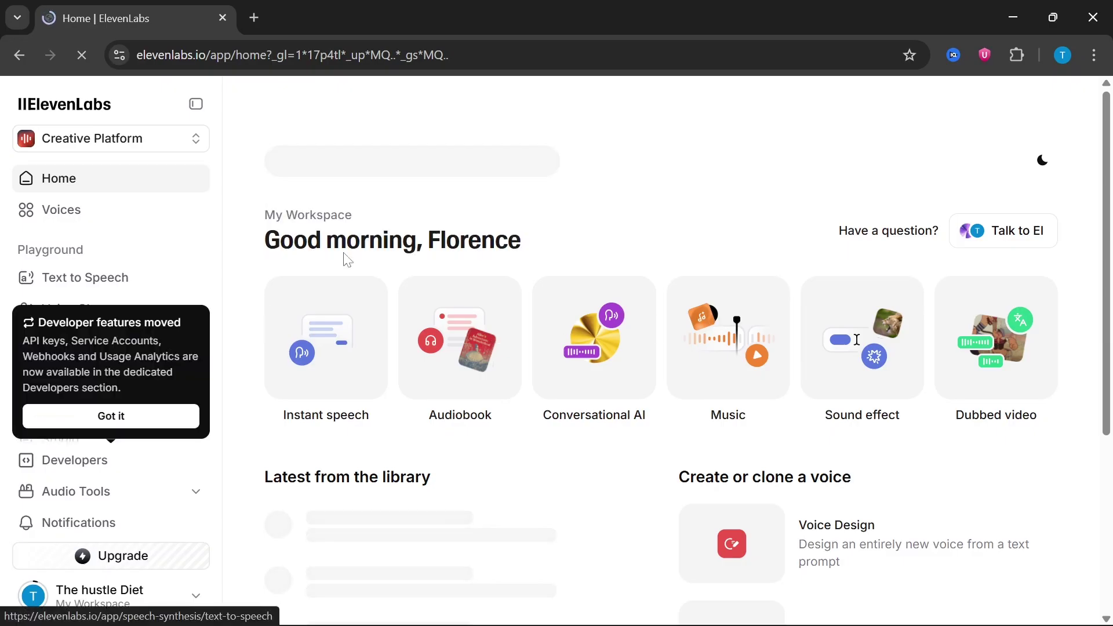
{"action": "left_click", "coordinate": [162, 416]}
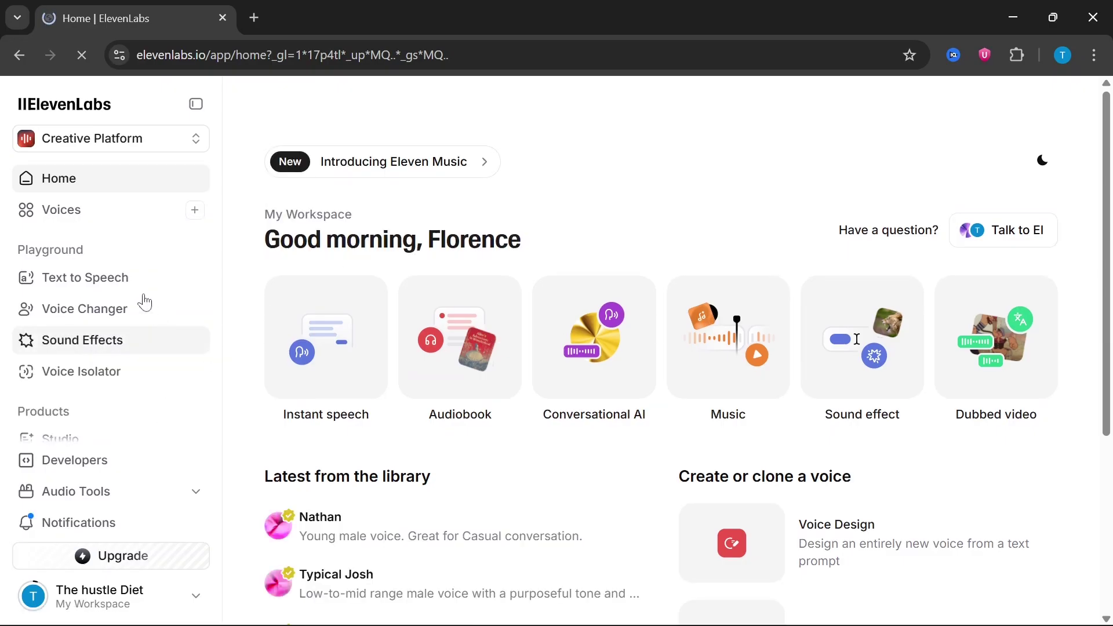
{"action": "left_click", "coordinate": [119, 279]}
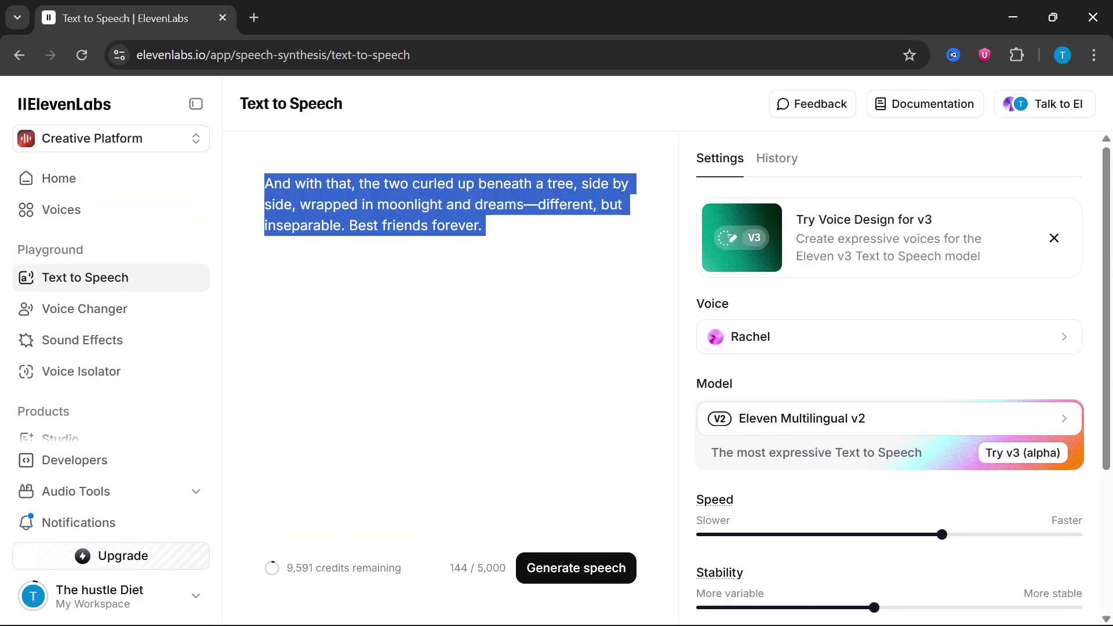
- Replace the existing text with the Ellie and Remy story, keep Rachel as the voice, generate the speech and preview it
{"action": "type", "text": "In a quiet, glowing forest, a gentle elephant named Ellie and a tiny rabbit named Remy shared a rare and beautiful friendship. Though one was big and slow and the other small and quick, they spent each day exploring the woods together—Remy riding on Ellie’s back as golden sunlight danced through the trees. At night, under a starry sky lit by fireflies, Remy once asked, \"Aren’t we too different to be best friends?\" Ellie smiled softly and said, \"You make me happy. That’s what matters.\" And with that, the two curled up beneath a tree, side by side, wrapped in moonlight and dreams—different, but inseparable."}
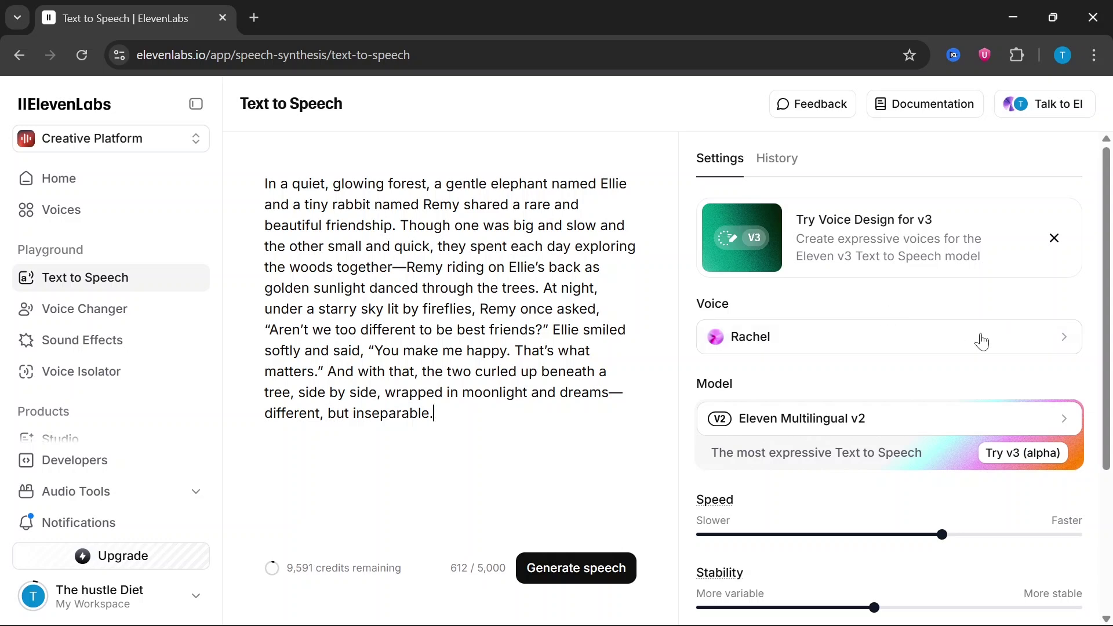
{"action": "left_click", "coordinate": [1004, 351]}
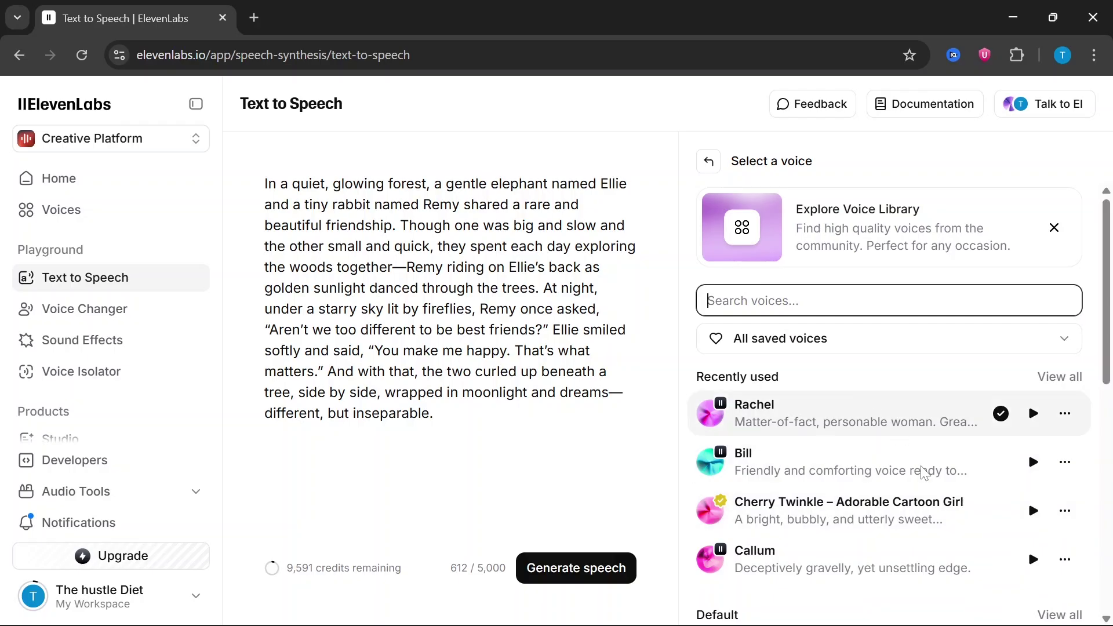
{"action": "left_click", "coordinate": [792, 421]}
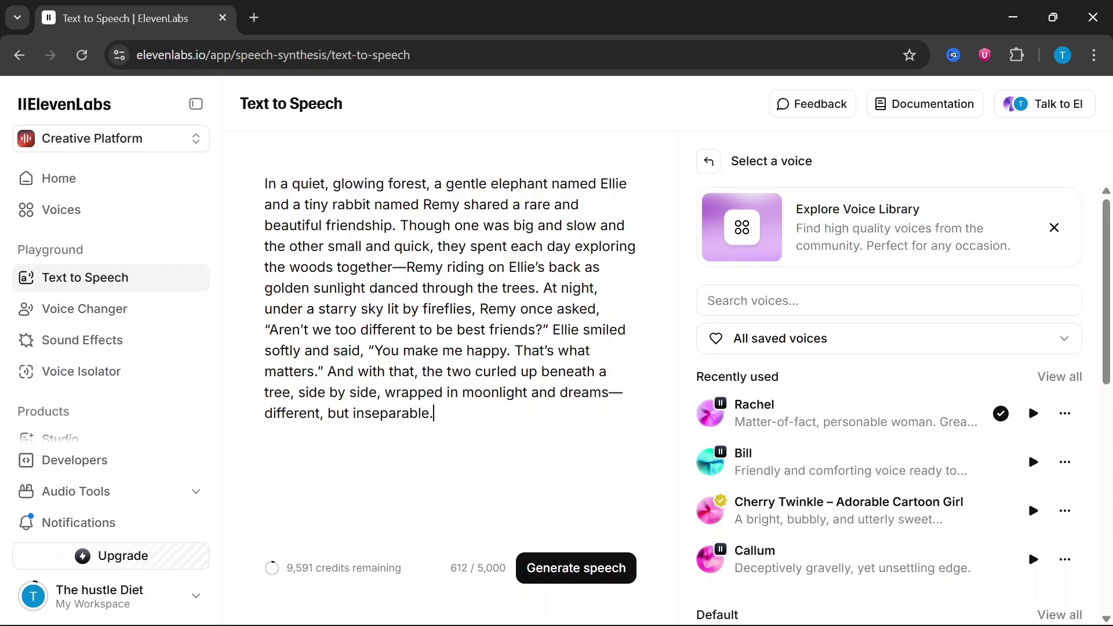
{"action": "left_click", "coordinate": [576, 567]}
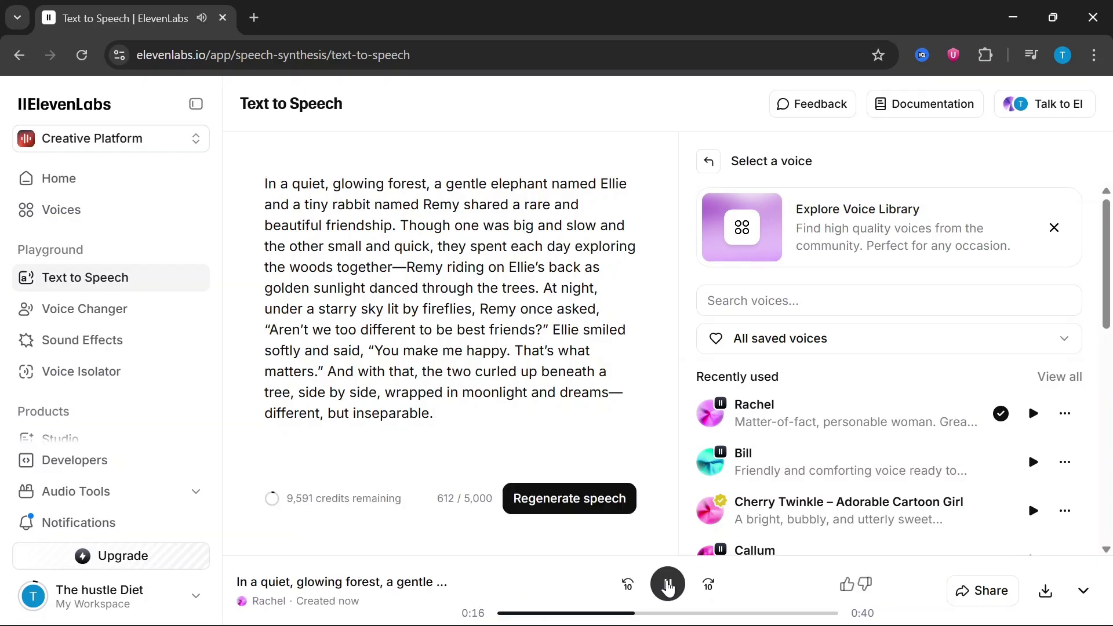
{"action": "left_click", "coordinate": [668, 587]}
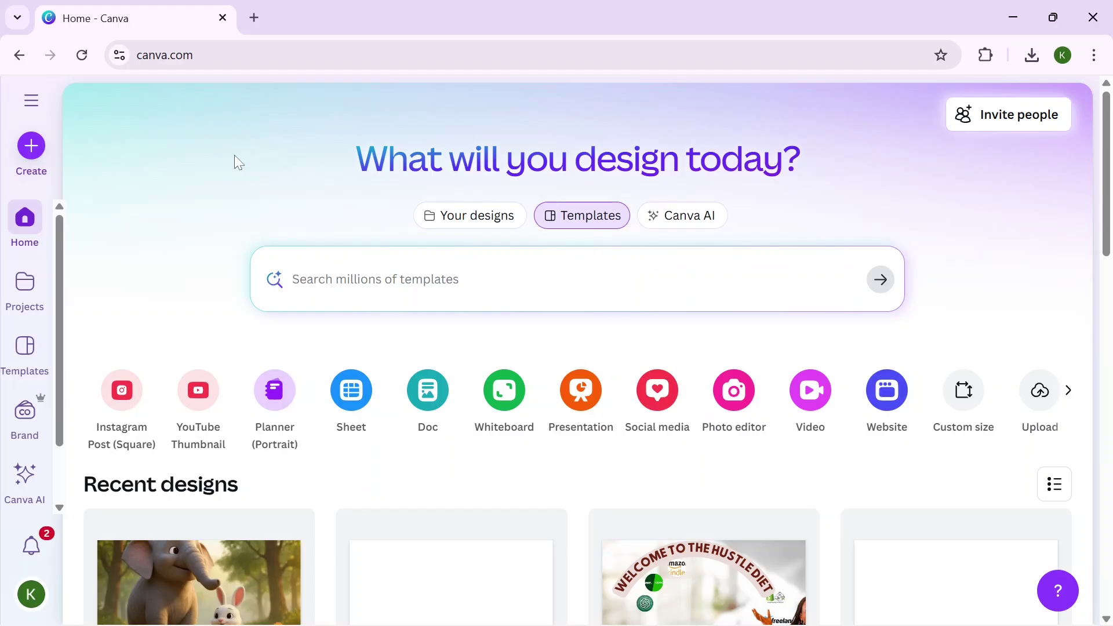
- Create a blank landscape video in Canva and add four more empty pages to its timeline
{"action": "left_click", "coordinate": [31, 148]}
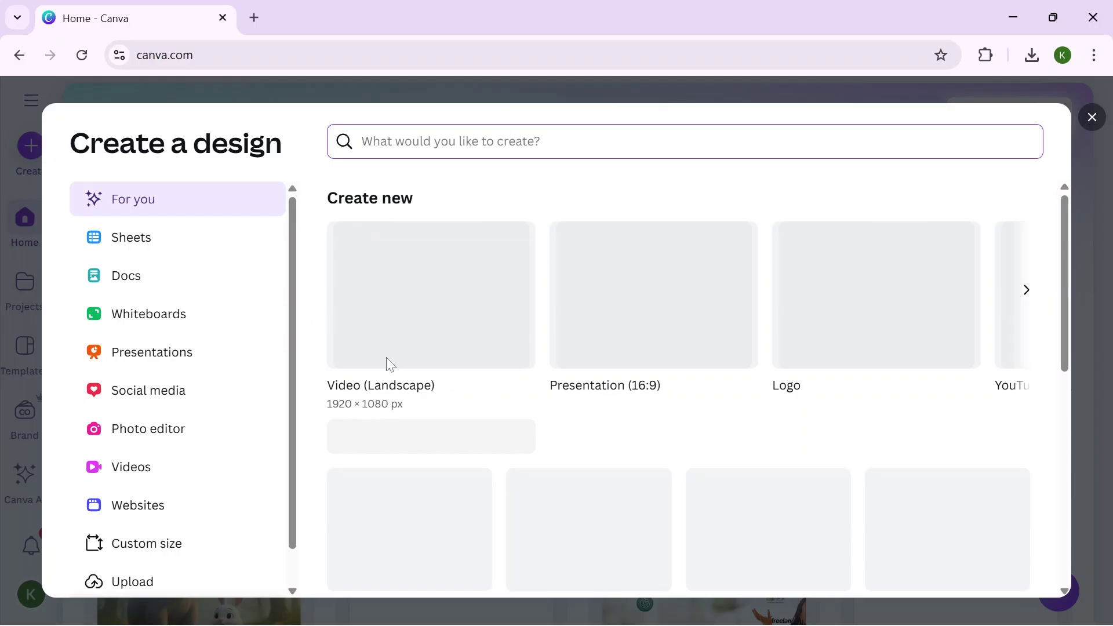
{"action": "left_click", "coordinate": [433, 226]}
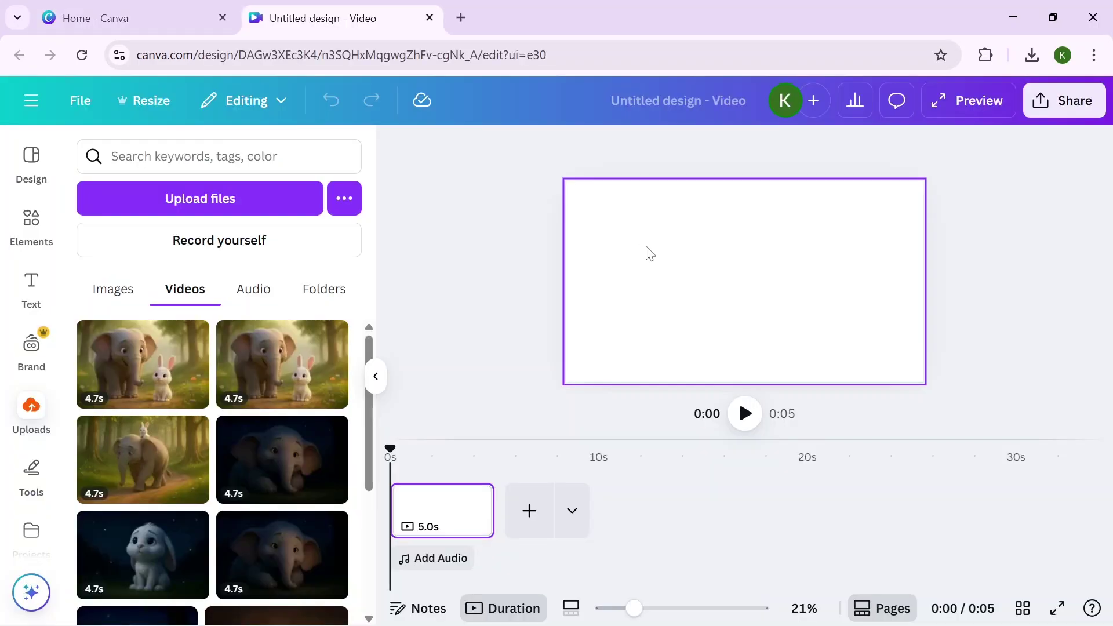
{"action": "left_click", "coordinate": [376, 376]}
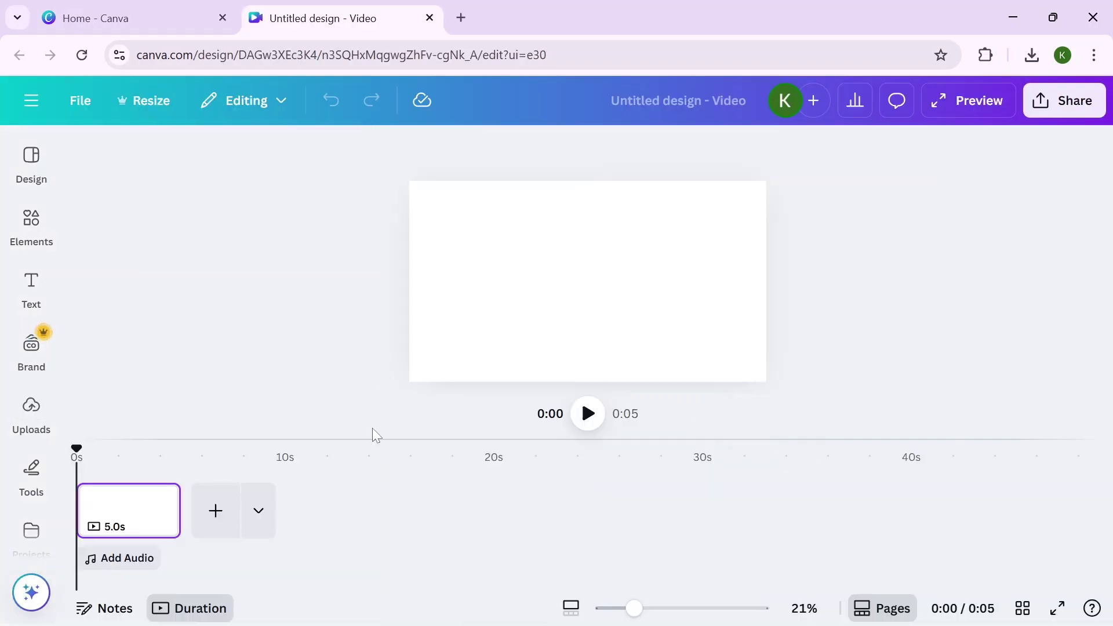
{"action": "left_click", "coordinate": [230, 523]}
{"action": "left_click", "coordinate": [333, 527]}
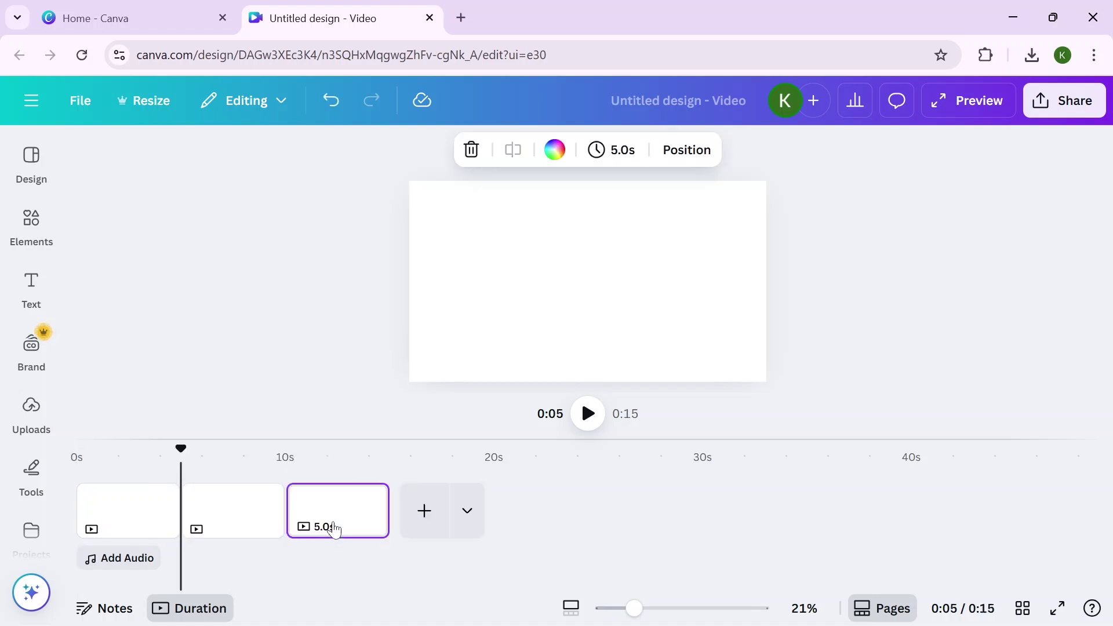
{"action": "left_click", "coordinate": [430, 526]}
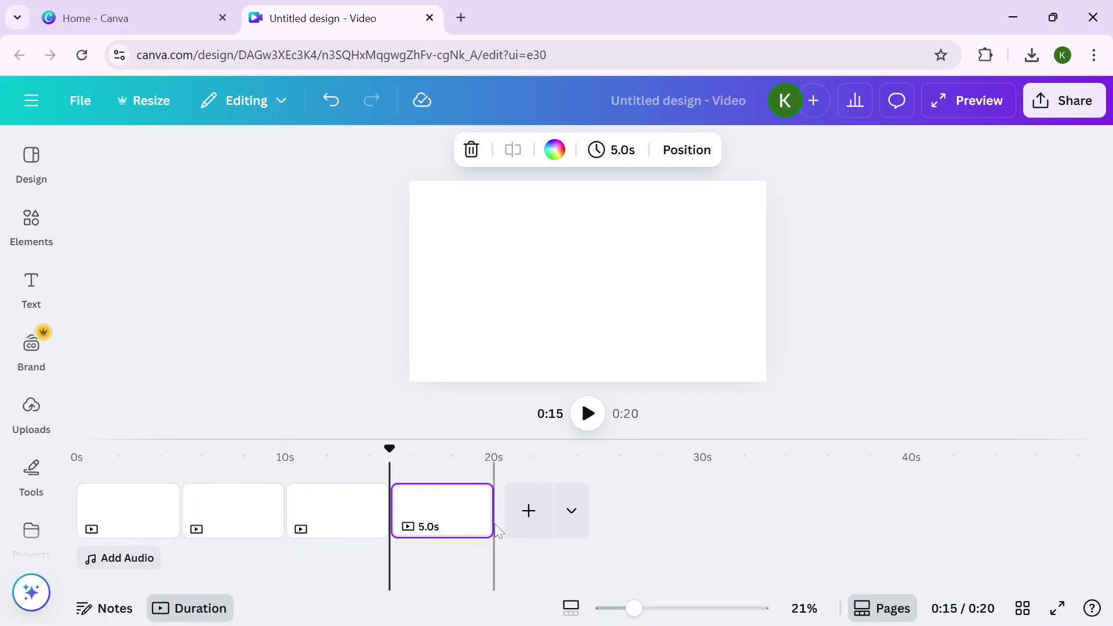
{"action": "left_click", "coordinate": [510, 518]}
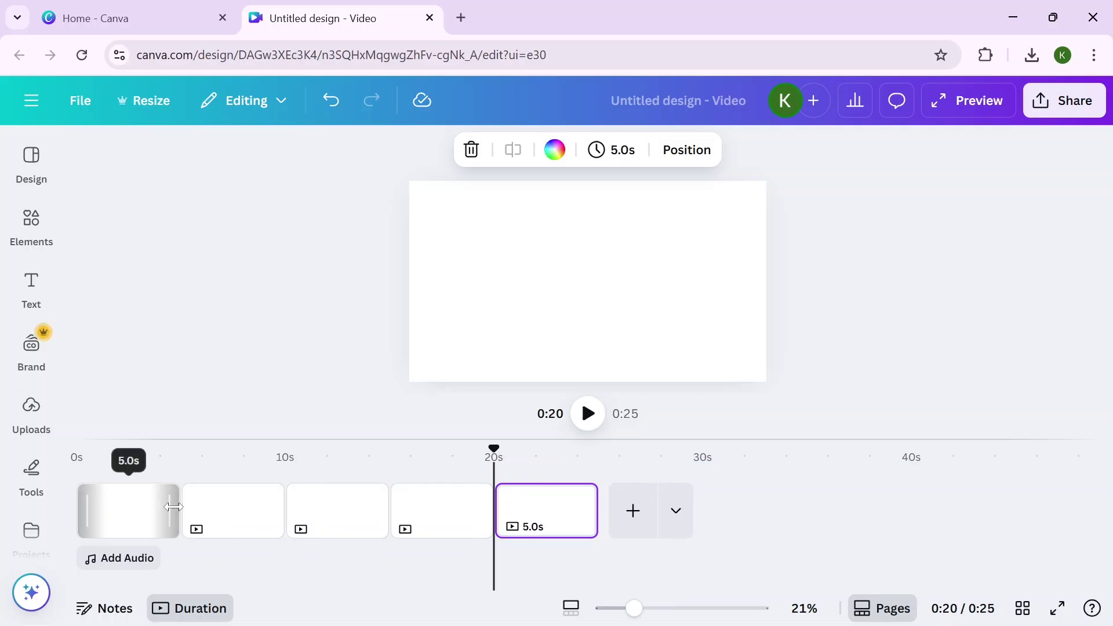
- Lengthen the first page to 11.4 s, the second to 10.5 s, the fourth to 6.2 s and the fifth to 7.9 s
{"action": "left_click_drag", "start_coordinate": [177, 513], "coordinate": [314, 513]}
{"action": "left_click", "coordinate": [394, 514]}
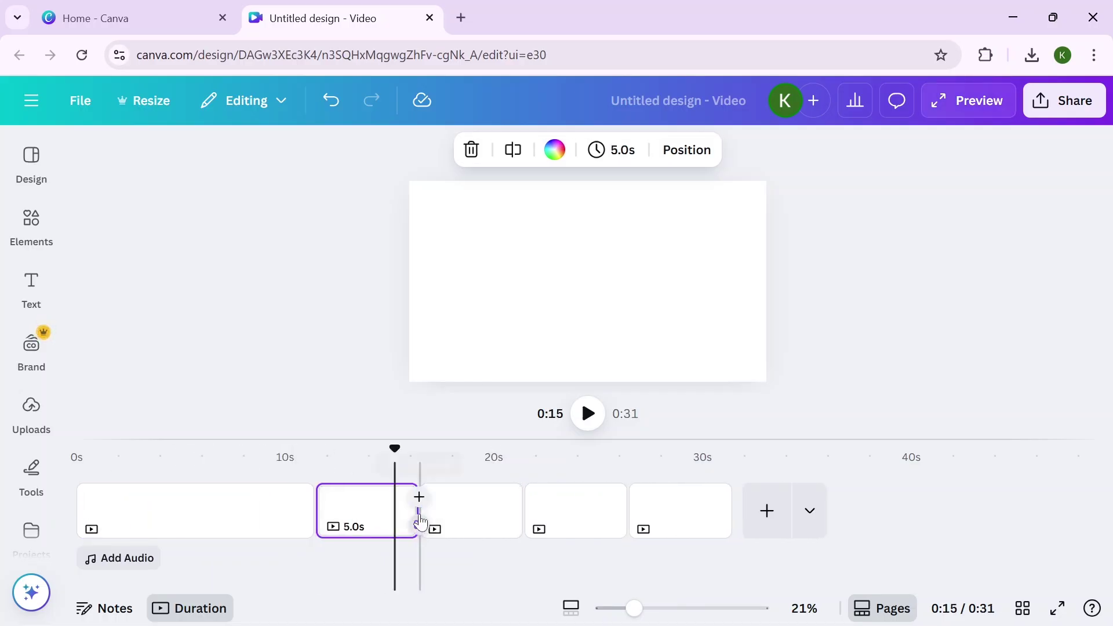
{"action": "left_click_drag", "start_coordinate": [418, 513], "coordinate": [539, 513]}
{"action": "left_click", "coordinate": [589, 514]}
{"action": "left_click_drag", "start_coordinate": [651, 511], "coordinate": [626, 511]}
{"action": "left_click", "coordinate": [809, 514]}
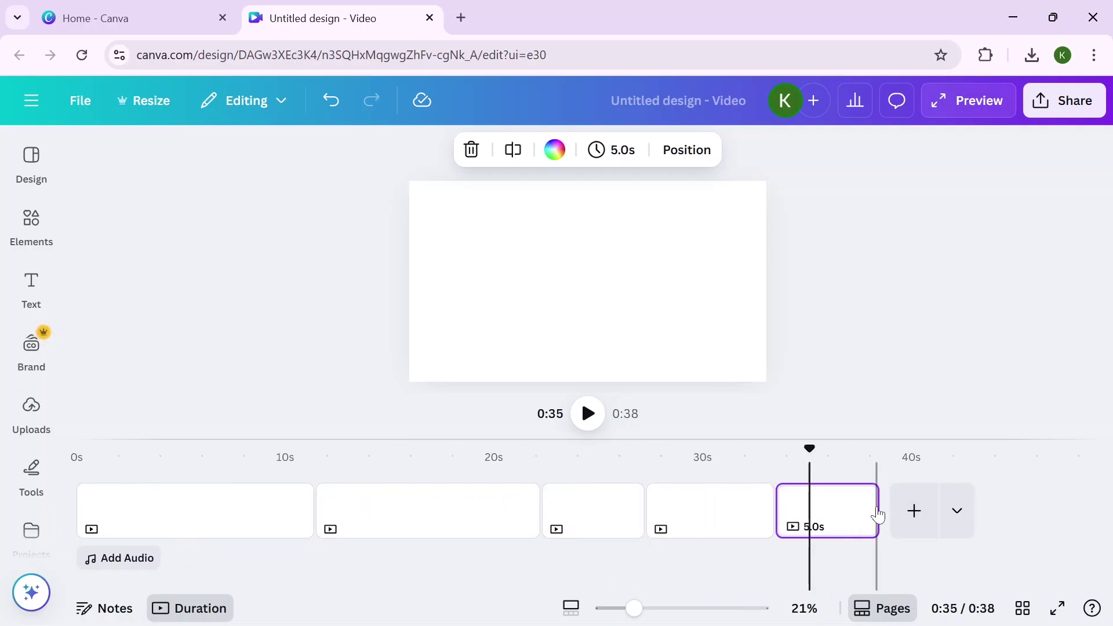
{"action": "left_click_drag", "start_coordinate": [795, 520], "coordinate": [743, 522]}
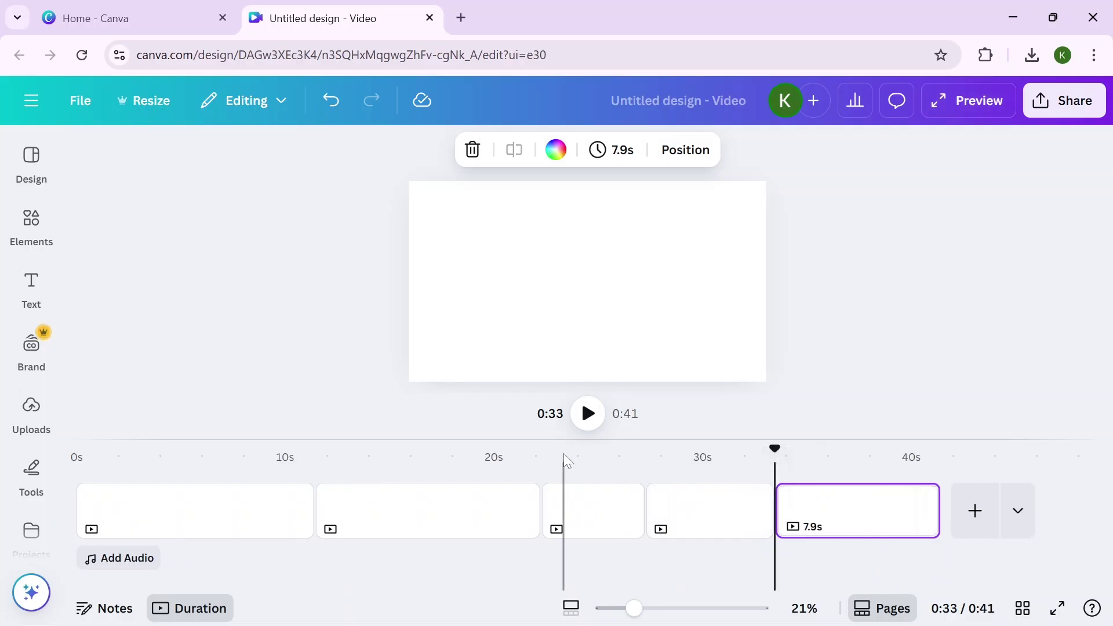
- Fill the first page with the uploaded daytime clip of the elephant beside the rabbit and shorten the page to 7.6 s
{"action": "left_click", "coordinate": [247, 516]}
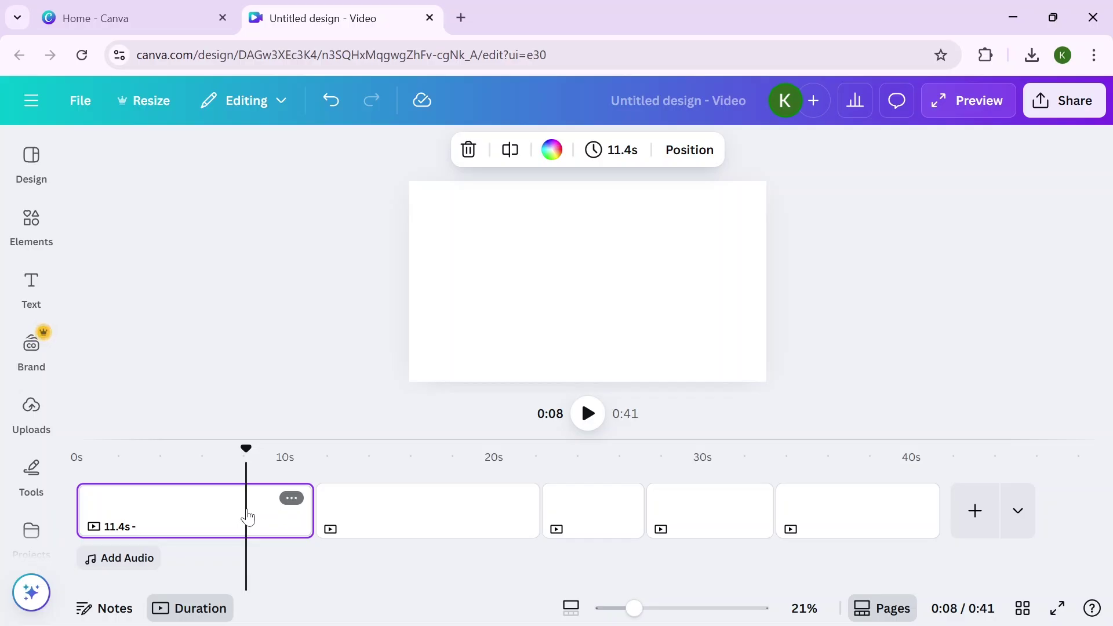
{"action": "left_click", "coordinate": [32, 287]}
{"action": "left_click", "coordinate": [32, 409]}
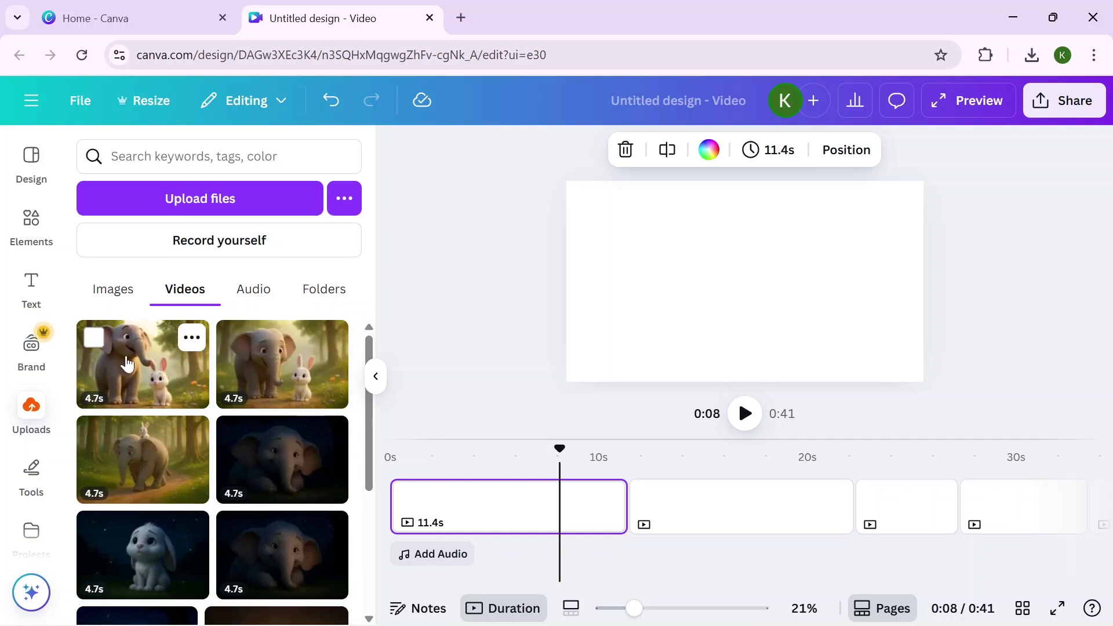
{"action": "left_click_drag", "start_coordinate": [212, 396], "coordinate": [453, 517]}
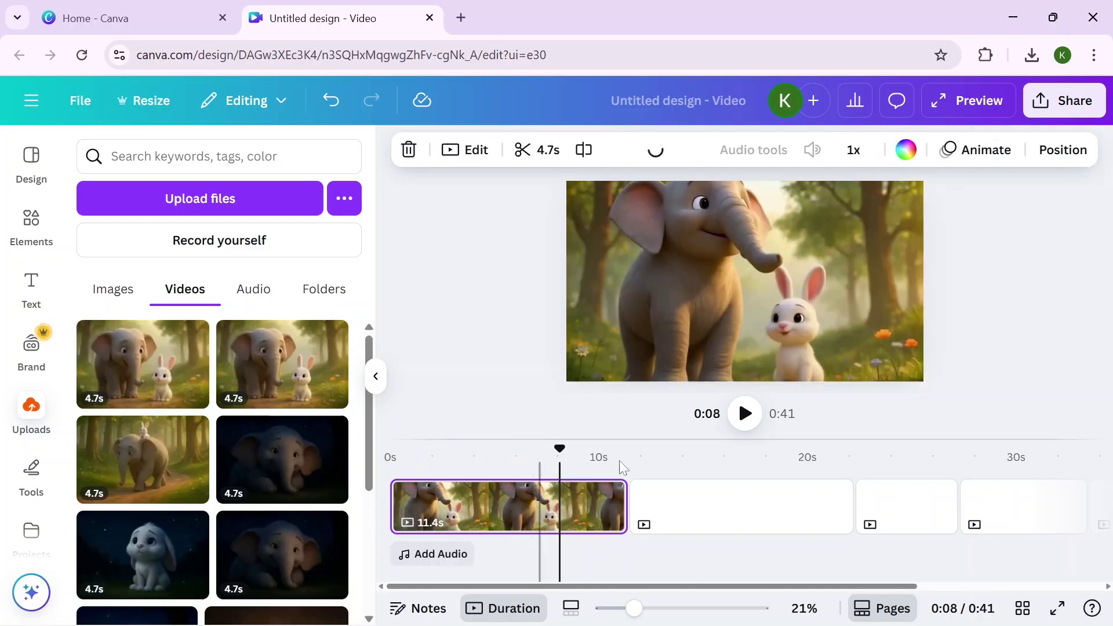
{"action": "left_click_drag", "start_coordinate": [626, 506], "coordinate": [592, 502]}
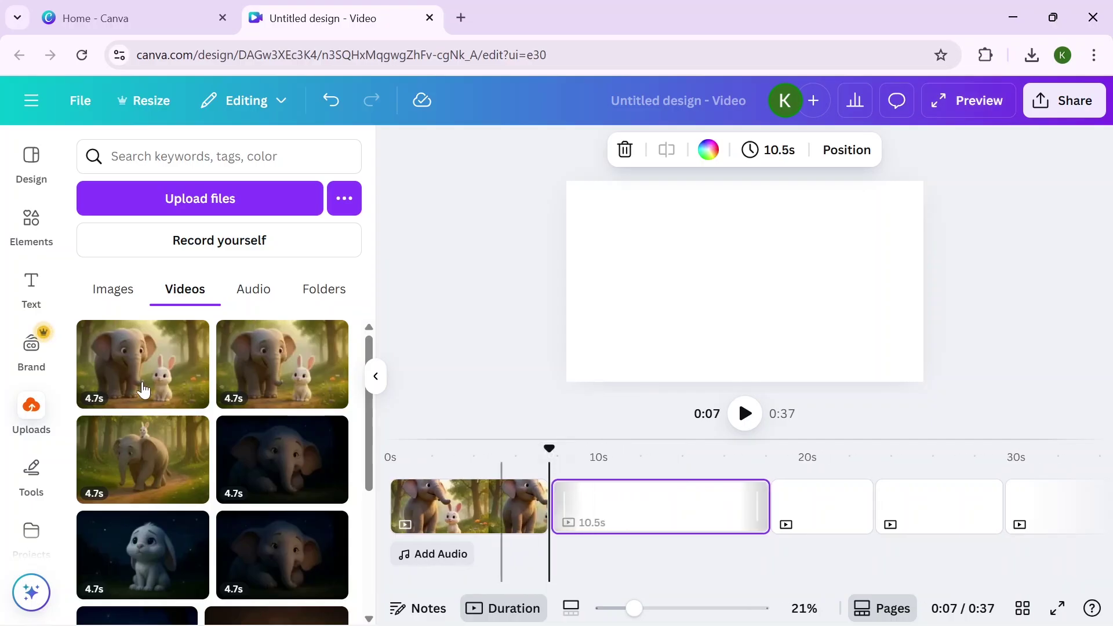
{"action": "mouse_move", "coordinate": [113, 474]}
{"action": "left_mouse_down"}
{"action": "mouse_move", "coordinate": [576, 514]}
{"action": "mouse_move", "coordinate": [214, 452]}
{"action": "mouse_move", "coordinate": [112, 480]}
{"action": "left_mouse_up"}
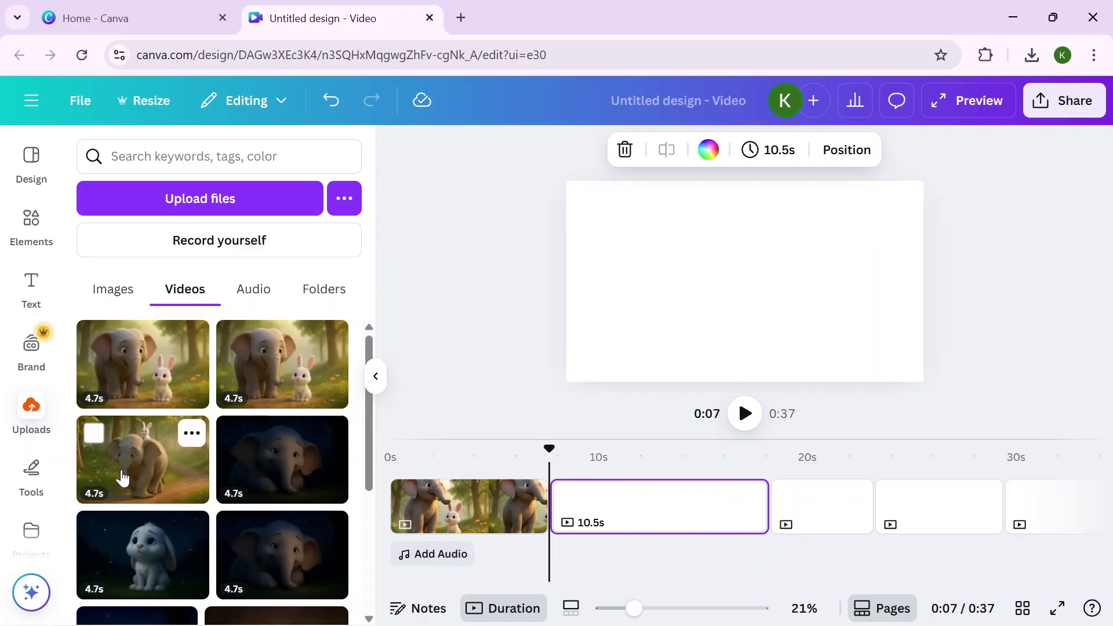
{"action": "left_click_drag", "start_coordinate": [122, 476], "coordinate": [631, 273]}
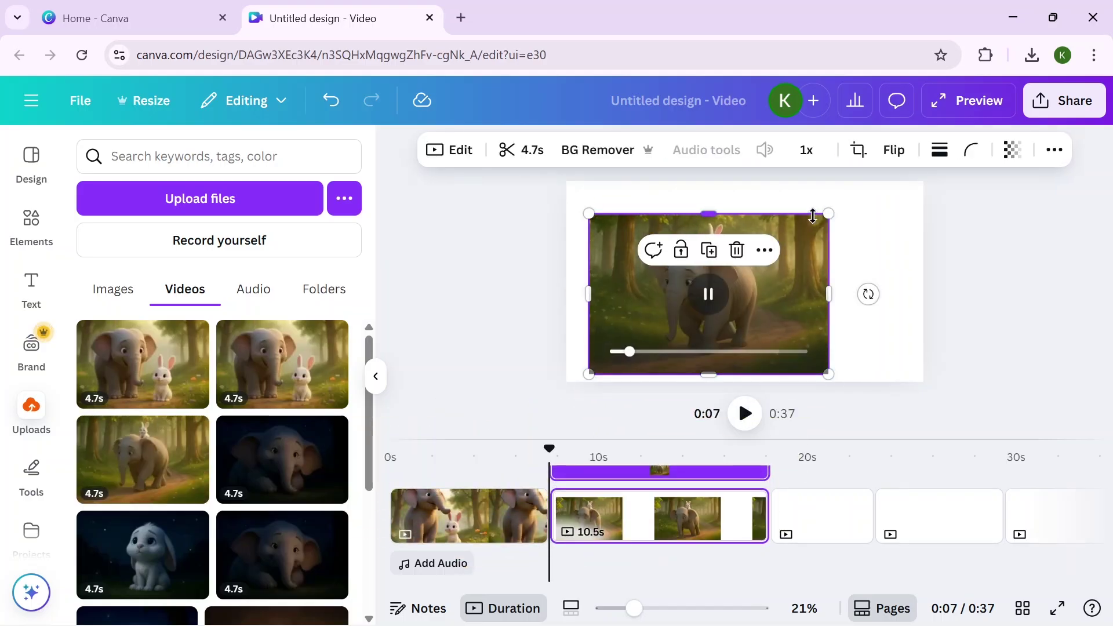
{"action": "left_click_drag", "start_coordinate": [831, 215], "coordinate": [914, 219]}
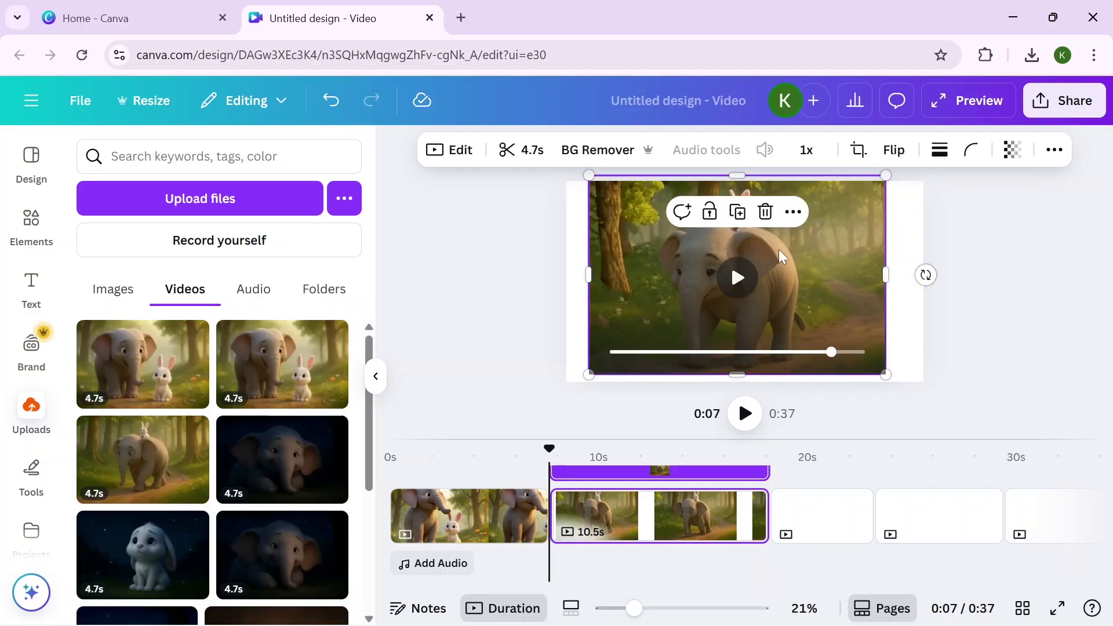
{"action": "key", "text": "Delete"}
- Fill the second page with the rabbit-riding clip, and extend the third page to 11.0 s with the night-time rabbit clip as its fill
{"action": "left_click_drag", "start_coordinate": [151, 479], "coordinate": [641, 507]}
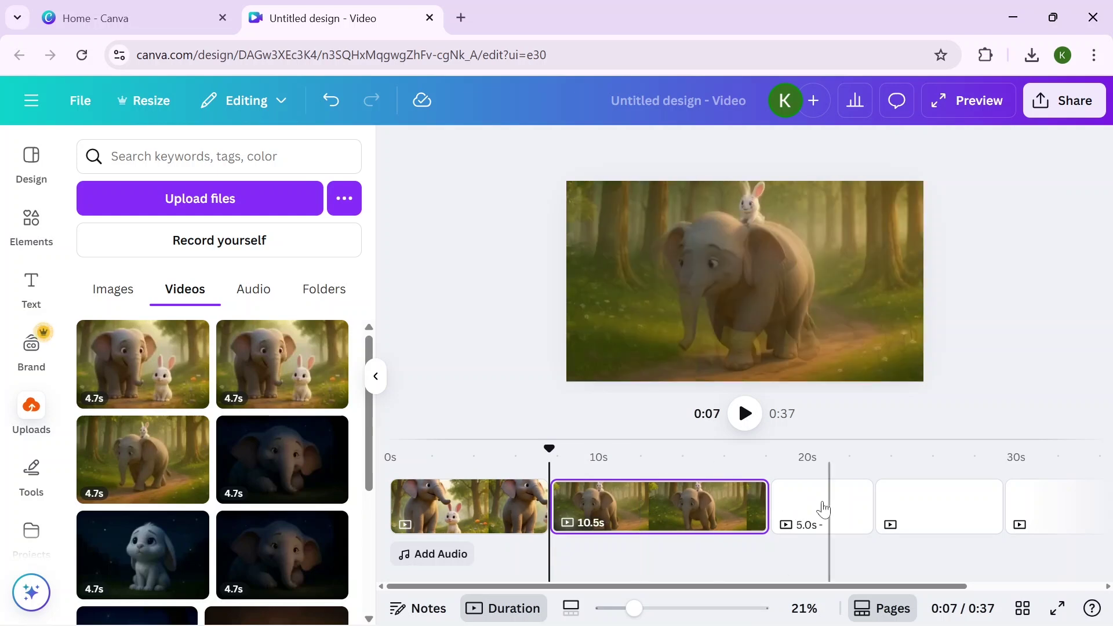
{"action": "left_click", "coordinate": [817, 507]}
{"action": "left_click_drag", "start_coordinate": [867, 512], "coordinate": [972, 512]}
{"action": "left_click_drag", "start_coordinate": [130, 551], "coordinate": [779, 515]}
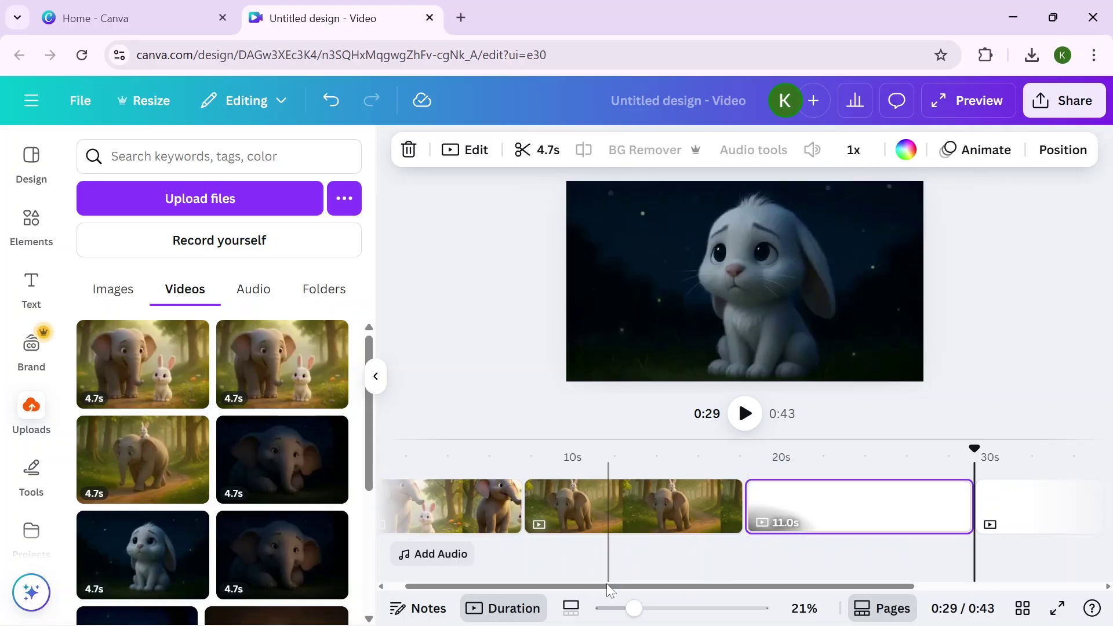
- Fill the fourth page with the night-time elephant clip and the fifth with the clip of the two friends sleeping
{"action": "left_click_drag", "start_coordinate": [699, 588], "coordinate": [787, 587]}
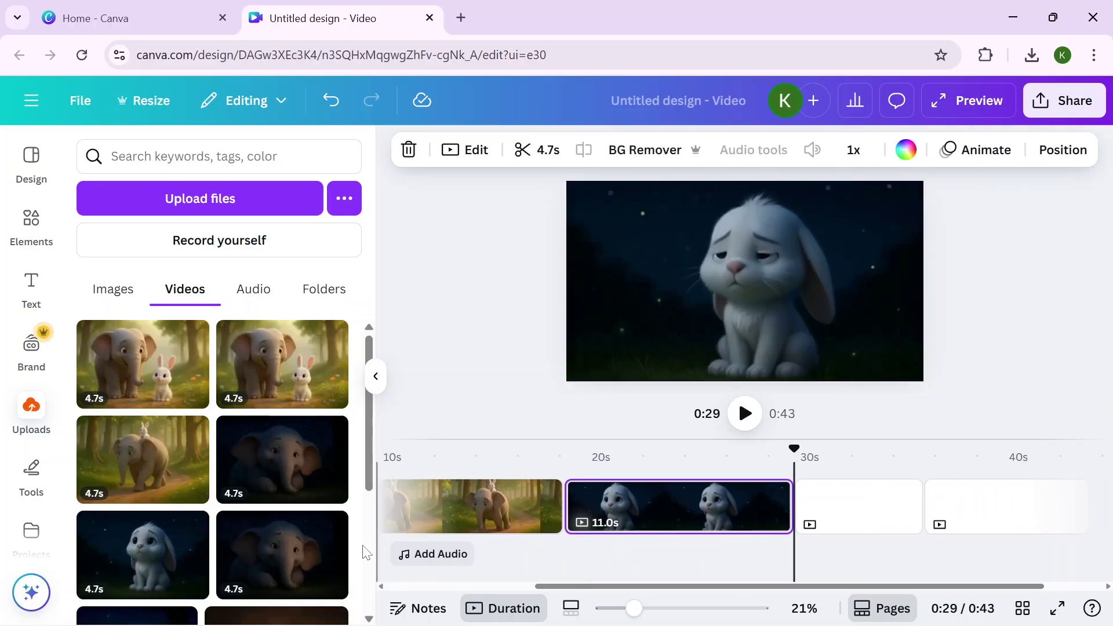
{"action": "left_click_drag", "start_coordinate": [236, 485], "coordinate": [842, 518]}
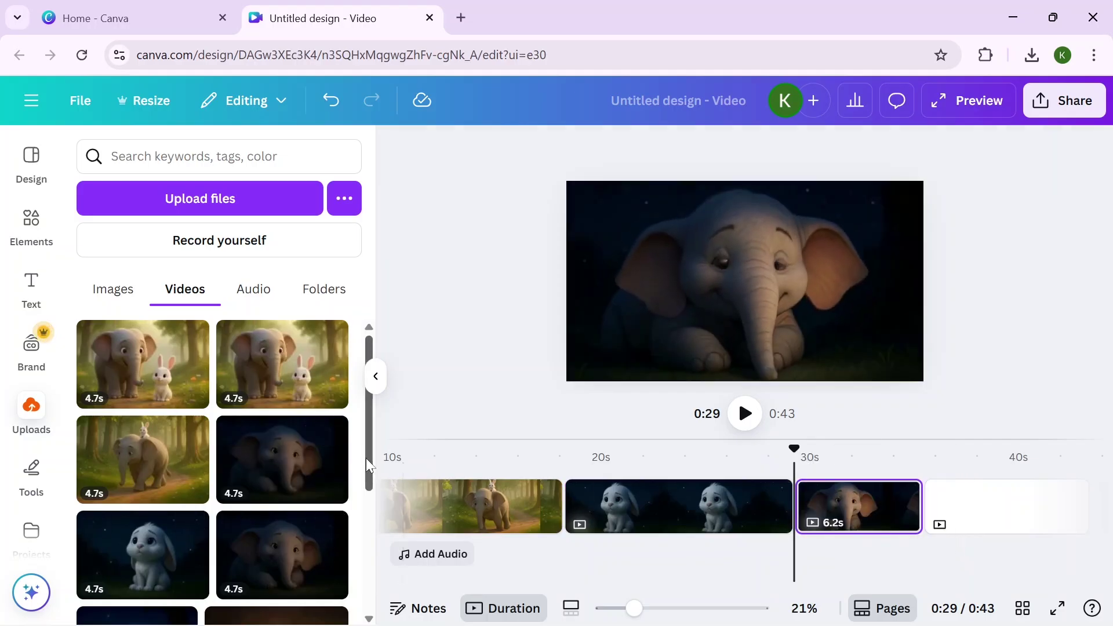
{"action": "scroll", "coordinate": [342, 510], "scroll_direction": "down", "scroll_amount": 2}
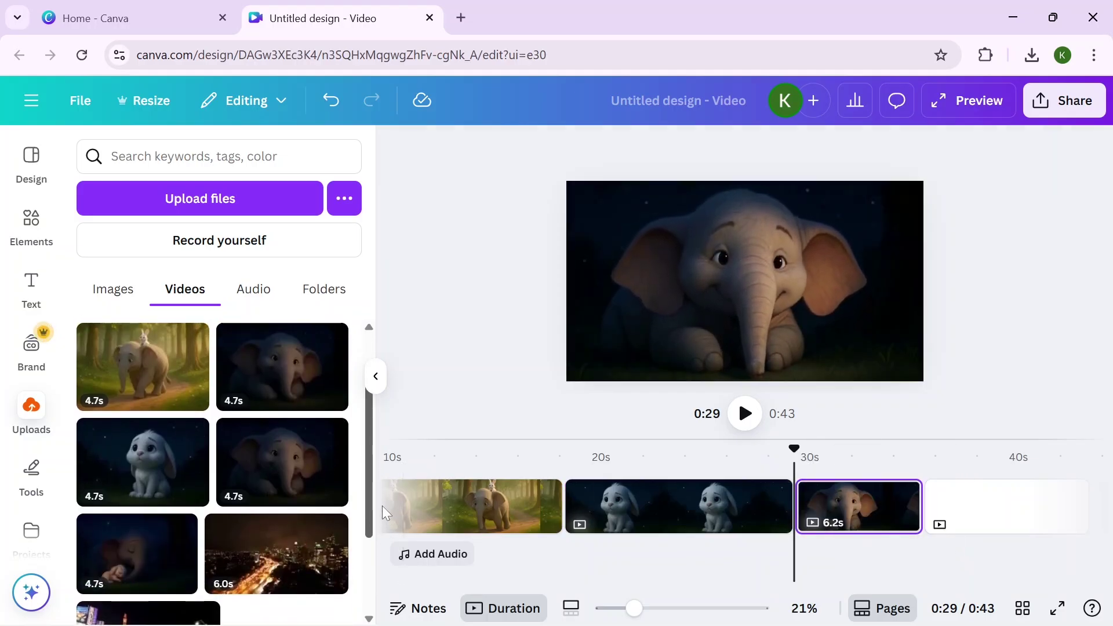
{"action": "left_click_drag", "start_coordinate": [117, 561], "coordinate": [962, 513]}
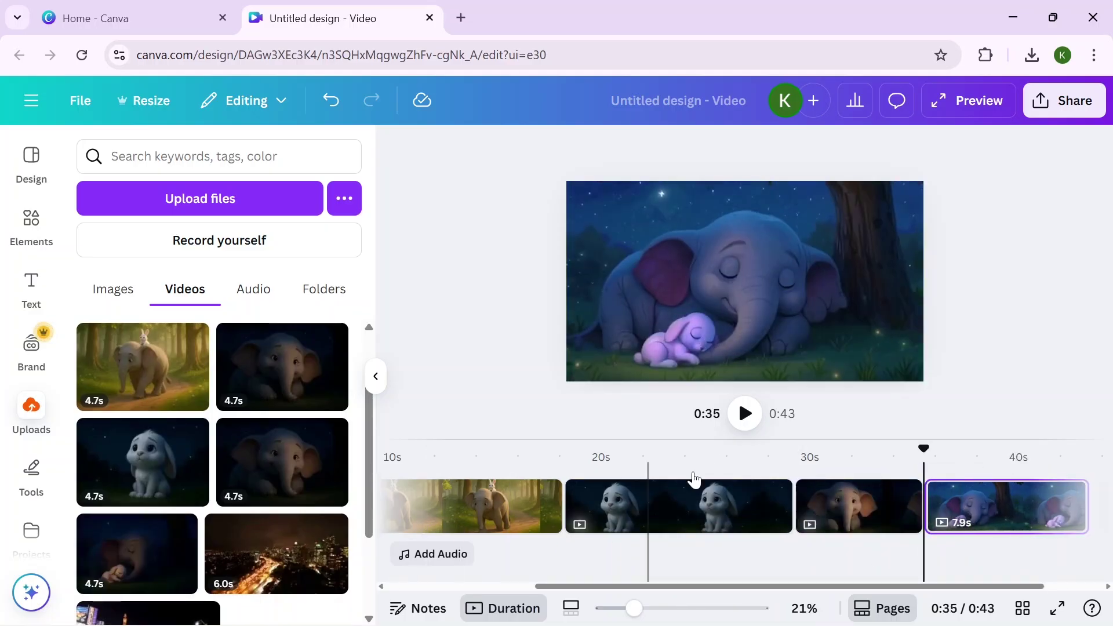
- Play the assembled video from the beginning to check the sequence of clips
{"action": "left_click_drag", "start_coordinate": [909, 449], "coordinate": [302, 427]}
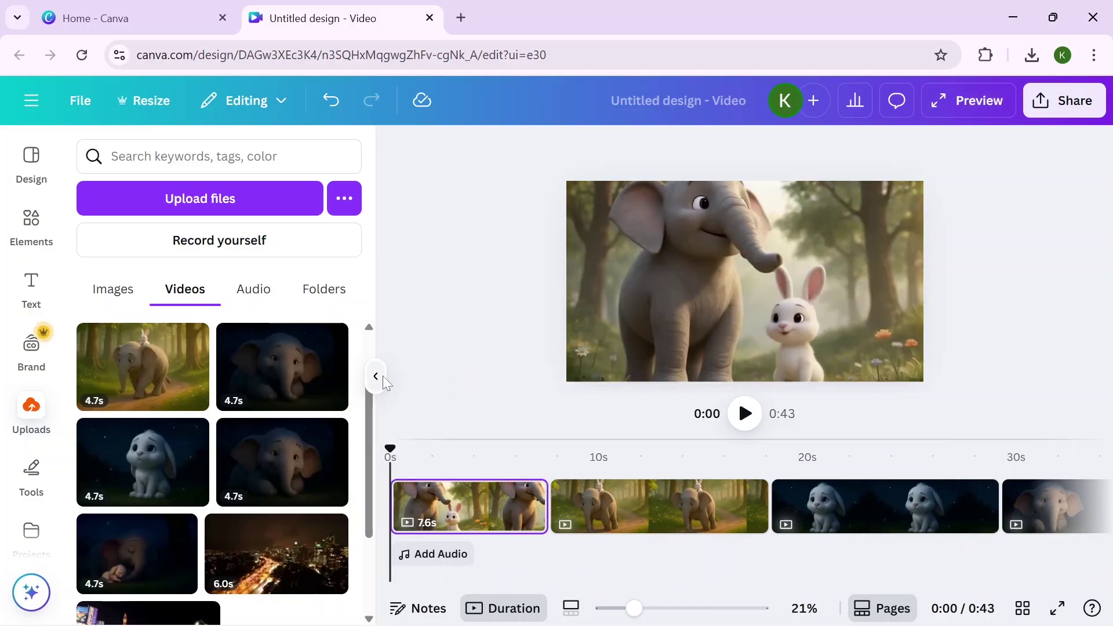
{"action": "left_click", "coordinate": [375, 376]}
{"action": "left_click", "coordinate": [588, 415]}
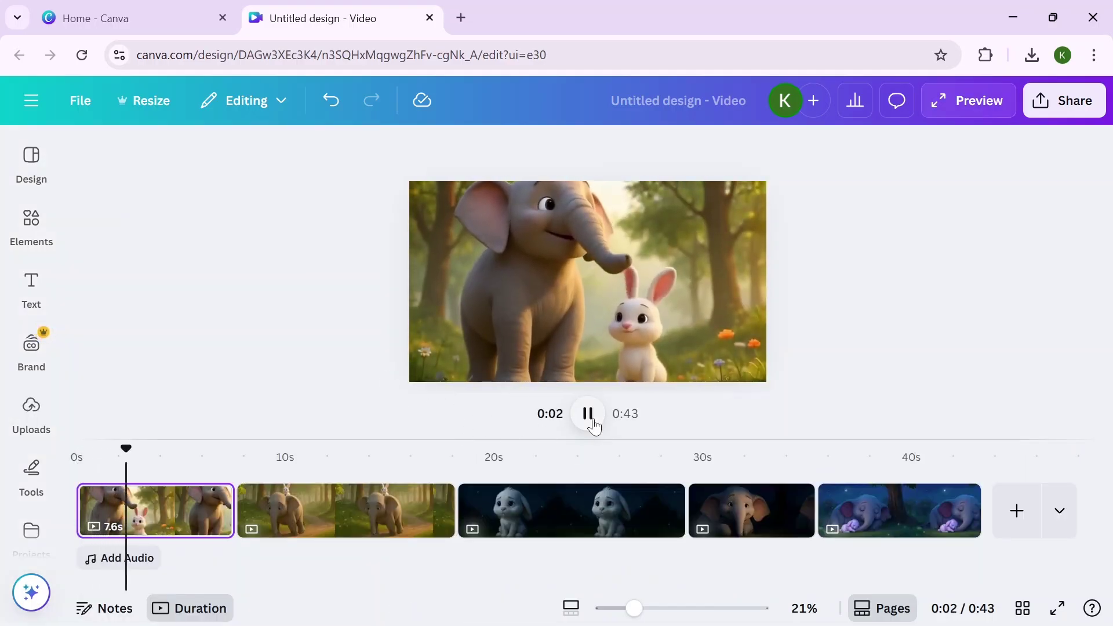
- Stop the playback, return to the start of the video and add the uploaded voiceover audio beneath the clips
{"action": "left_click", "coordinate": [587, 414]}
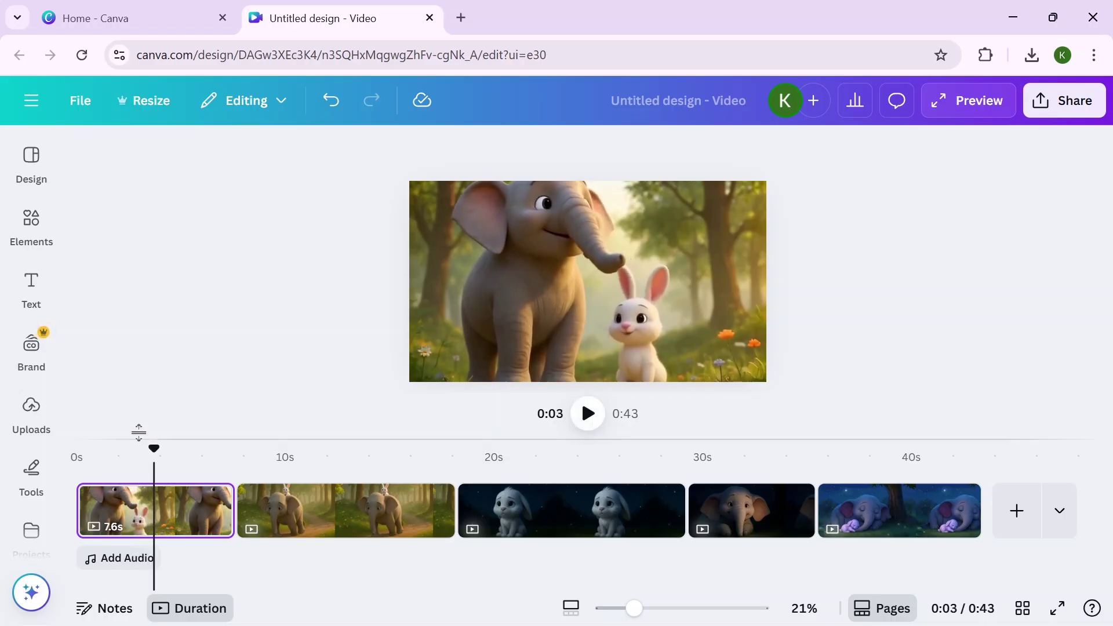
{"action": "left_click_drag", "start_coordinate": [155, 450], "coordinate": [773, 449]}
{"action": "left_click_drag", "start_coordinate": [906, 527], "coordinate": [77, 522]}
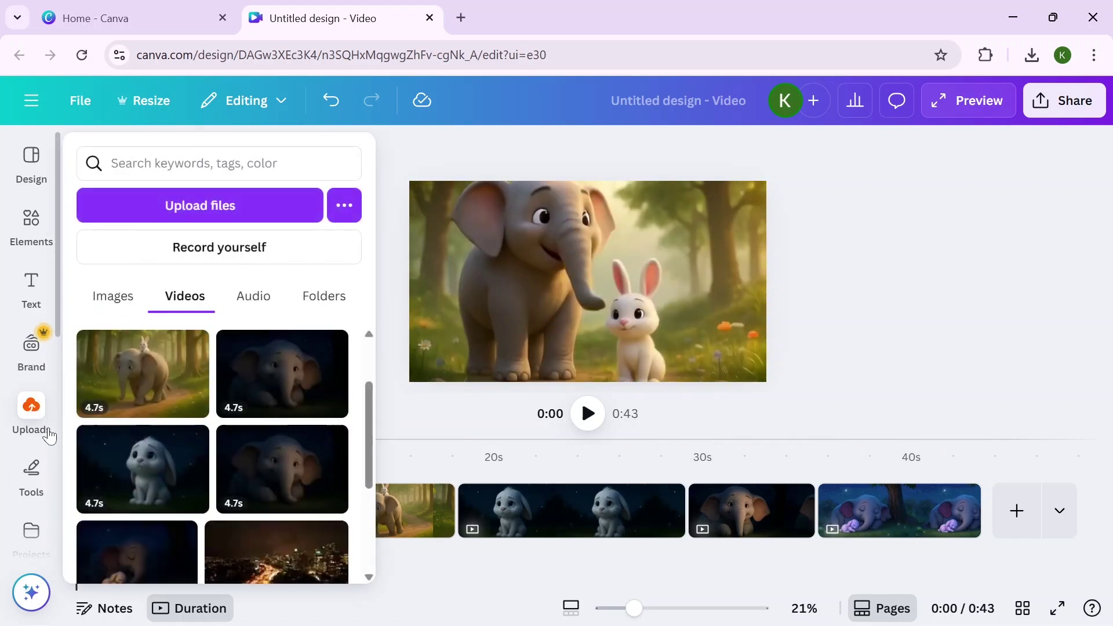
{"action": "left_click", "coordinate": [34, 415]}
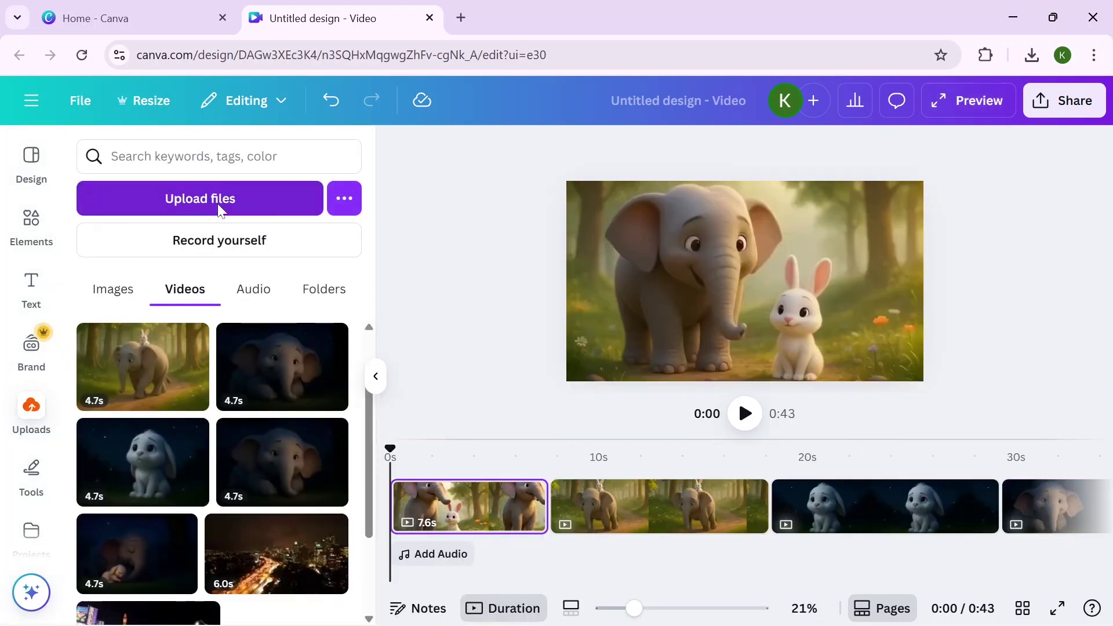
{"action": "left_click", "coordinate": [219, 206]}
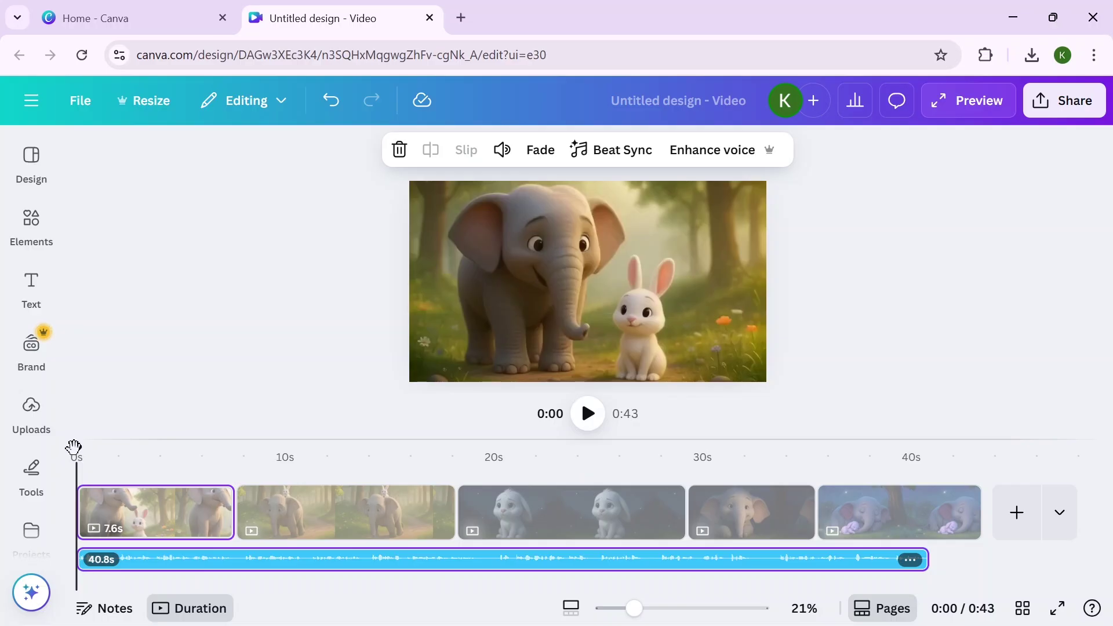
- Split the voiceover at the start of the second page and shift the remaining part to begin at about 9 s
{"action": "left_click_drag", "start_coordinate": [74, 450], "coordinate": [233, 454]}
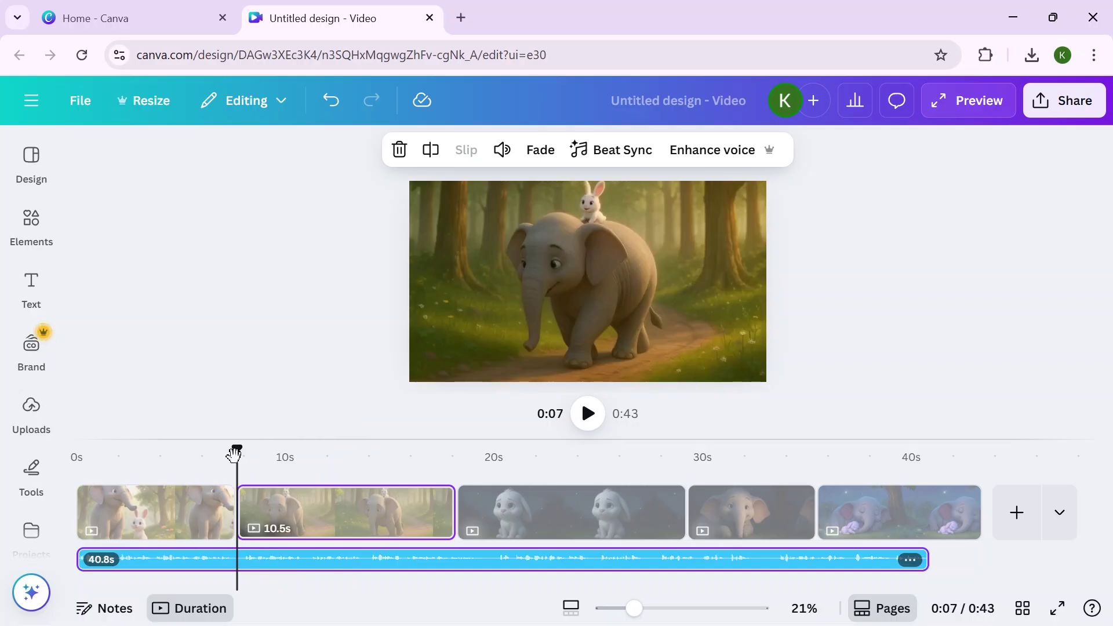
{"action": "key", "text": "s"}
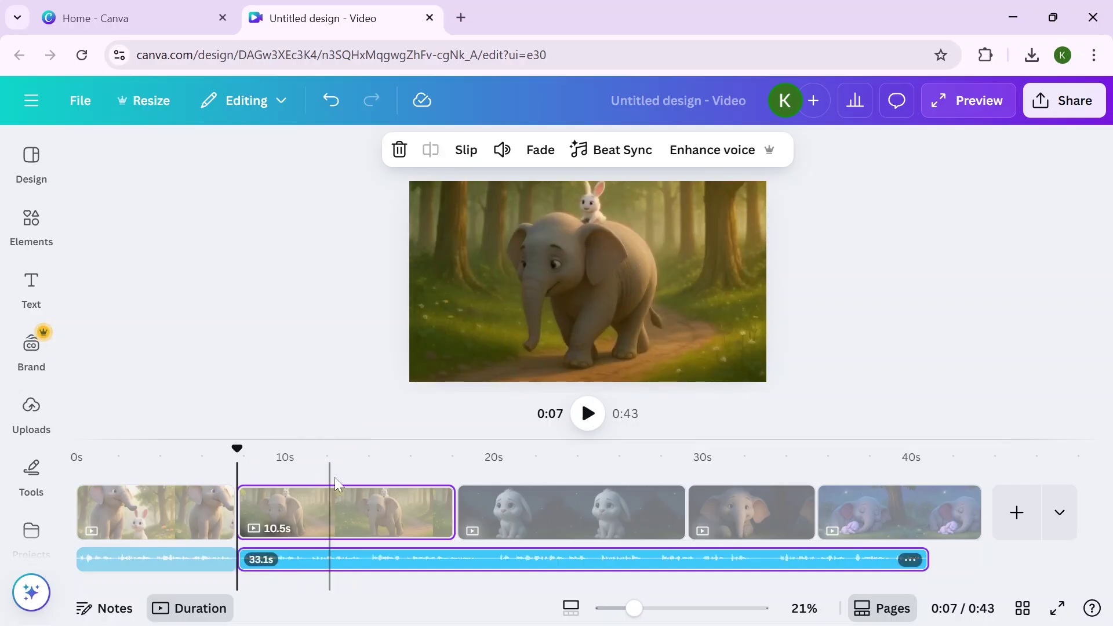
{"action": "left_click_drag", "start_coordinate": [311, 568], "coordinate": [339, 564]}
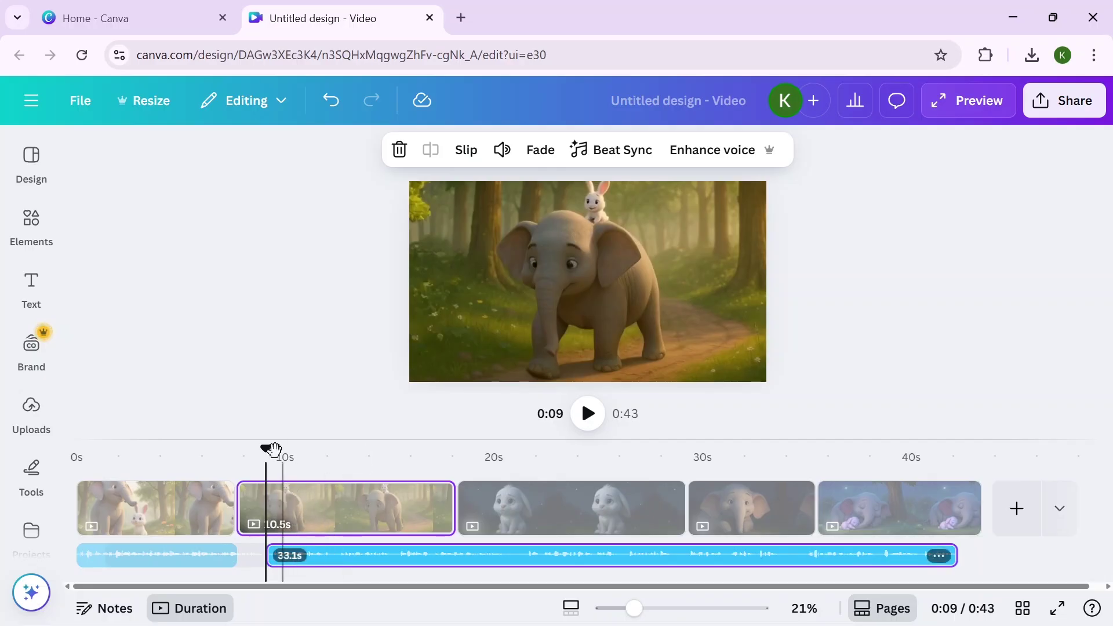
- Split the voiceover at 20.5 s and shift the remaining part to begin at about 21.7 s
{"action": "left_click_drag", "start_coordinate": [264, 452], "coordinate": [505, 510]}
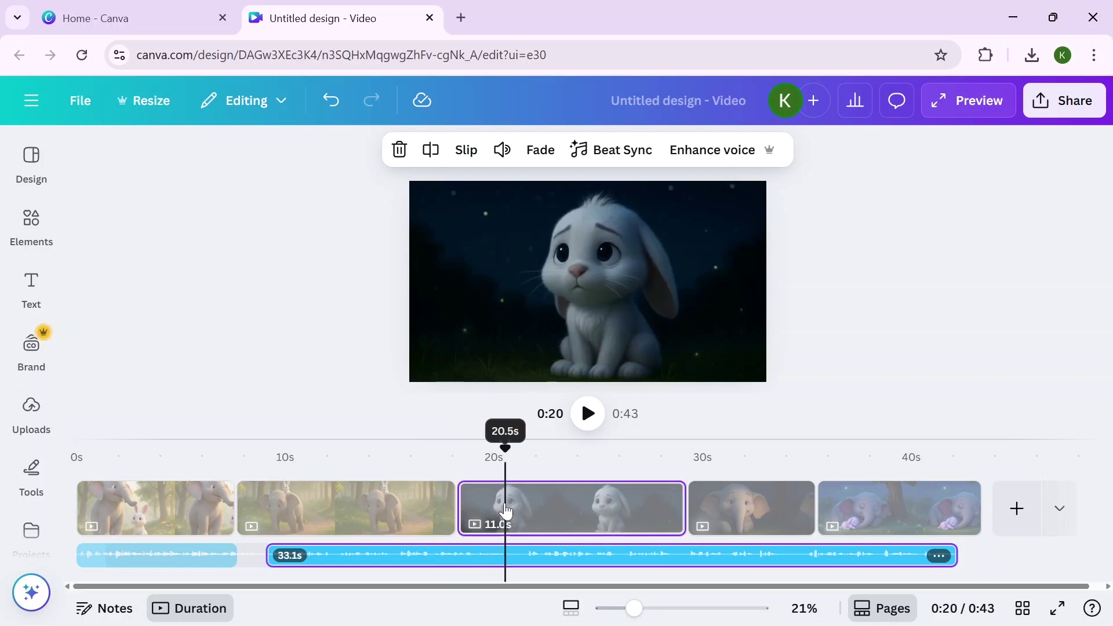
{"action": "key", "text": "s"}
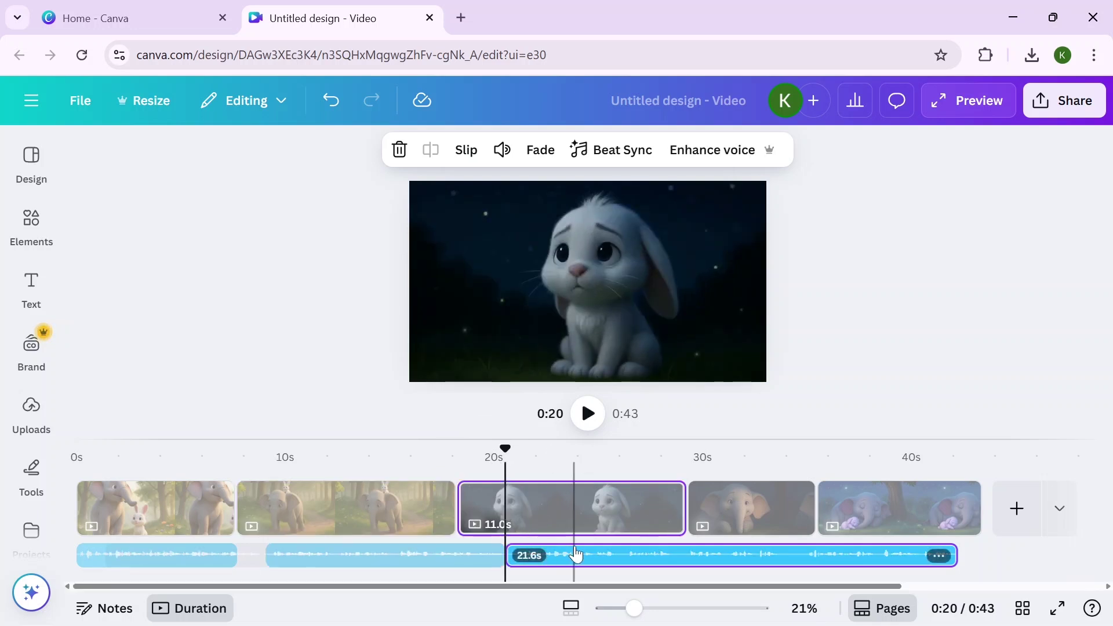
{"action": "left_click_drag", "start_coordinate": [576, 555], "coordinate": [588, 556]}
- Split the remaining voiceover near the start of the fourth page and again at 35.2 s
{"action": "left_click_drag", "start_coordinate": [600, 464], "coordinate": [811, 431]}
{"action": "key", "text": "s"}
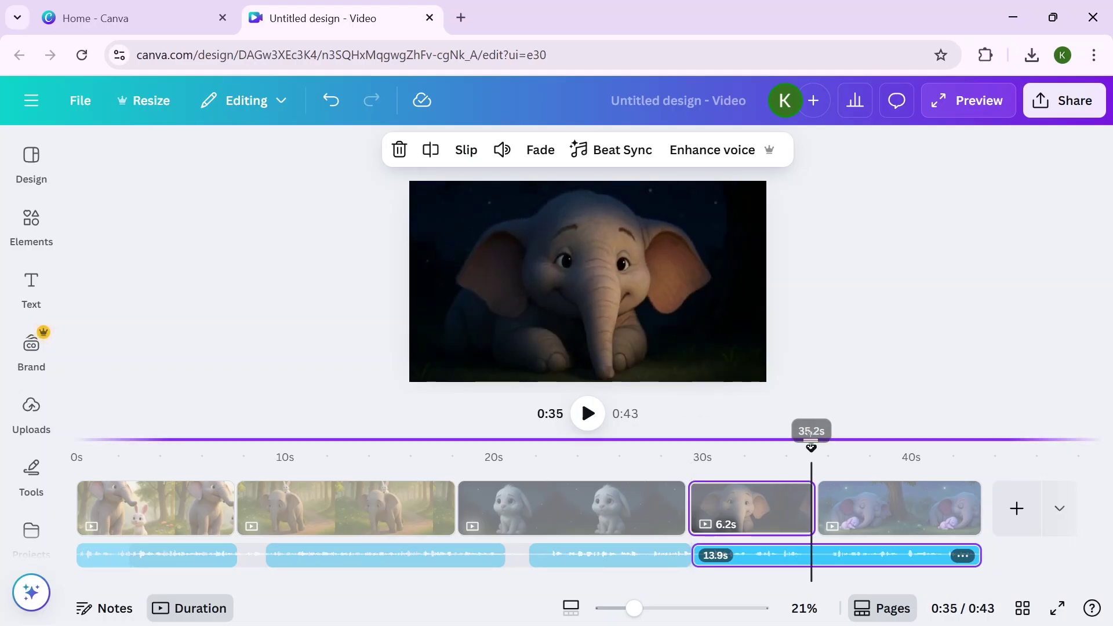
{"action": "key", "text": "s"}
- Shorten the second page with the rabbit-riding clip to about 6.9 s and the first page to 5.9 s
{"action": "left_click_drag", "start_coordinate": [447, 521], "coordinate": [380, 510]}
{"action": "left_click", "coordinate": [200, 520]}
{"action": "left_click_drag", "start_coordinate": [210, 517], "coordinate": [175, 517]}
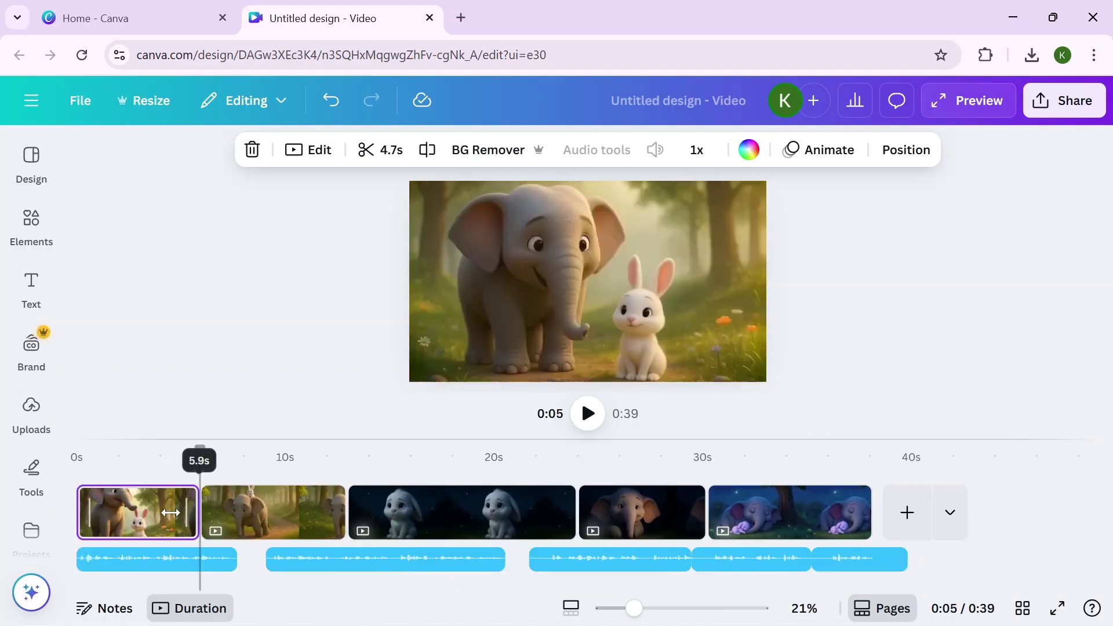
- Shorten the third page with the night-time rabbit to about 7.7 s and the fifth page to 5.5 s
{"action": "left_click", "coordinate": [412, 514]}
{"action": "left_click", "coordinate": [523, 519]}
{"action": "left_click_drag", "start_coordinate": [573, 514], "coordinate": [506, 514]}
{"action": "left_click", "coordinate": [757, 513]}
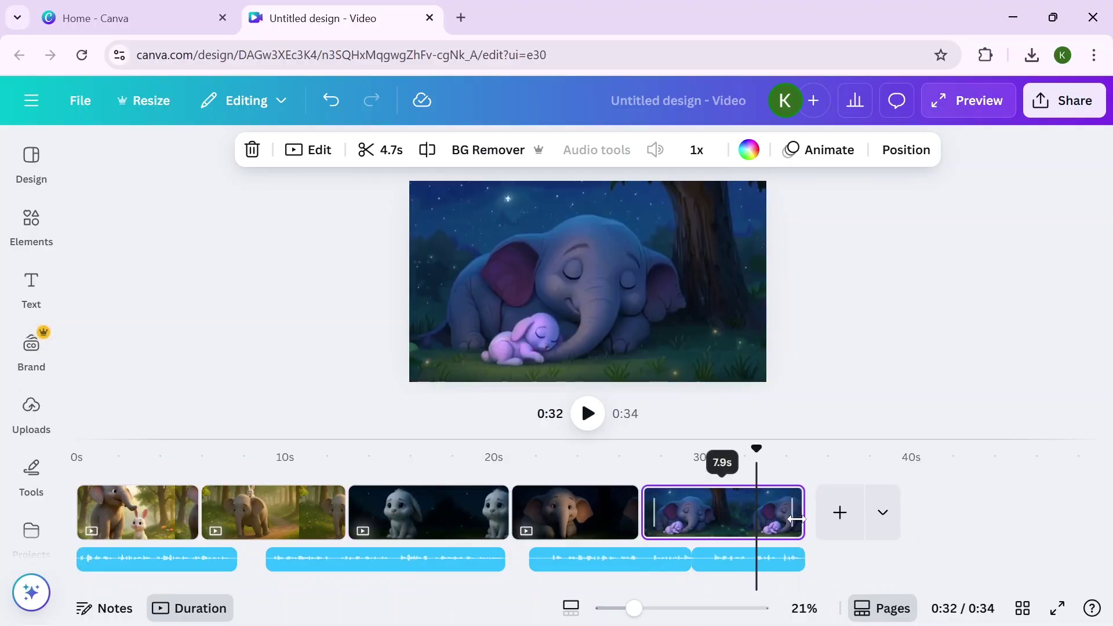
{"action": "left_click_drag", "start_coordinate": [806, 513], "coordinate": [755, 513]}
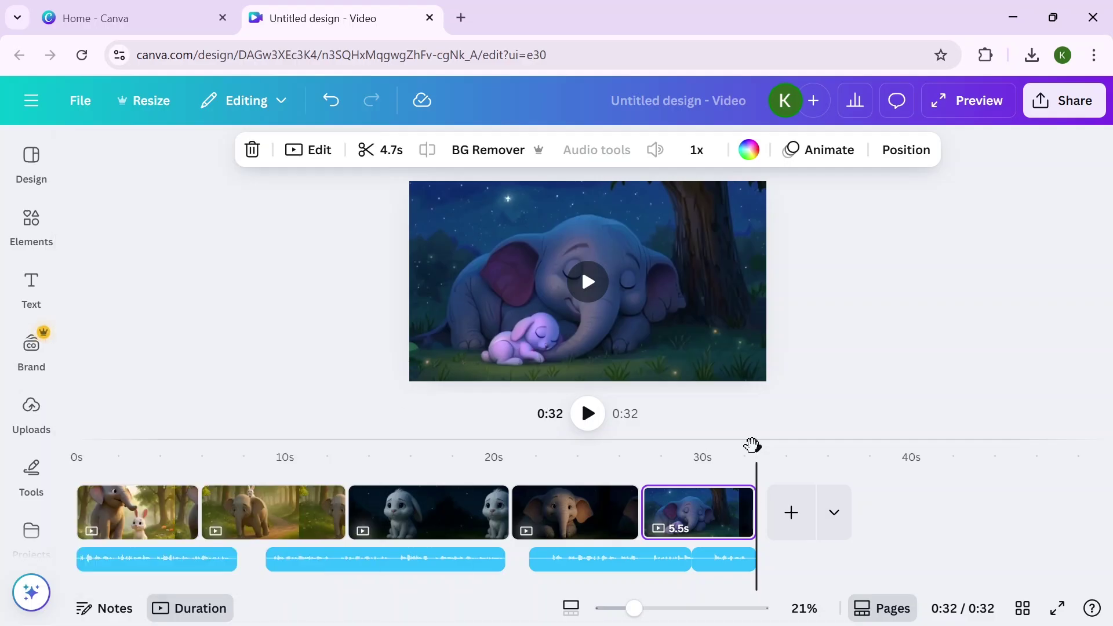
{"action": "left_click_drag", "start_coordinate": [735, 447], "coordinate": [481, 448]}
{"action": "left_click_drag", "start_coordinate": [42, 598], "coordinate": [2, 601]}
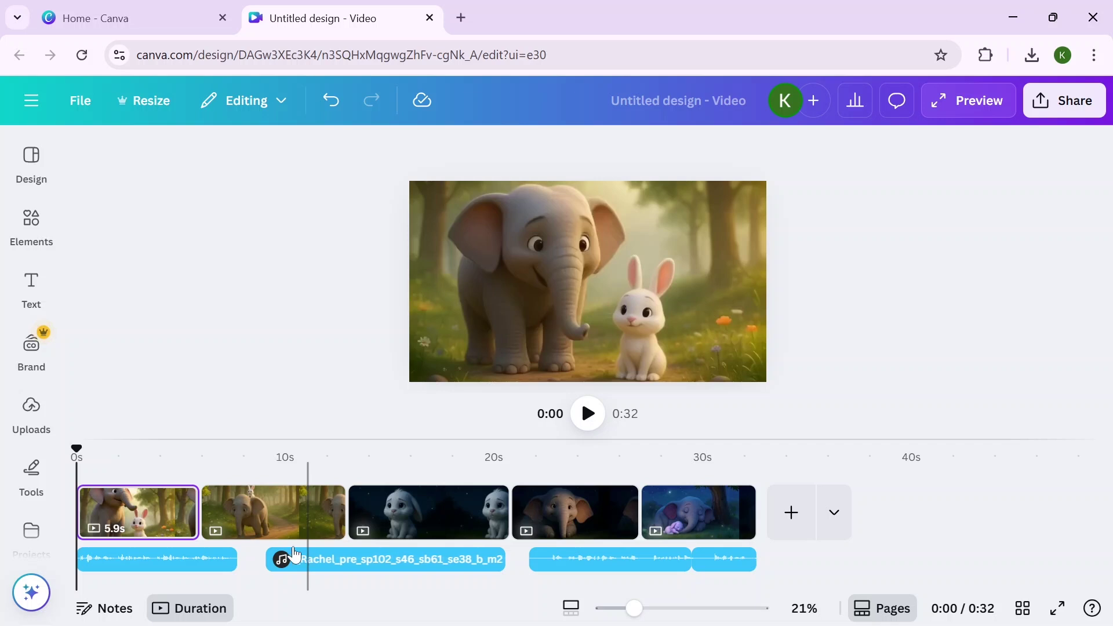
- Add a Circle Wipe transition between the first and second pages, lasting 1 second with the direction Out
{"action": "mouse_move", "coordinate": [202, 530]}
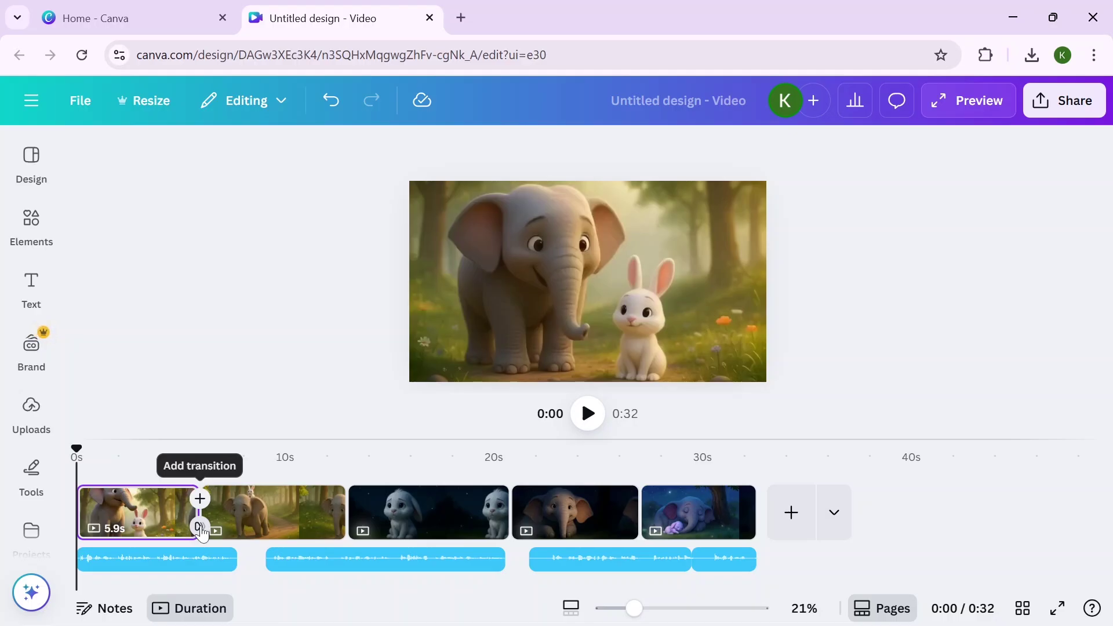
{"action": "left_click", "coordinate": [200, 528]}
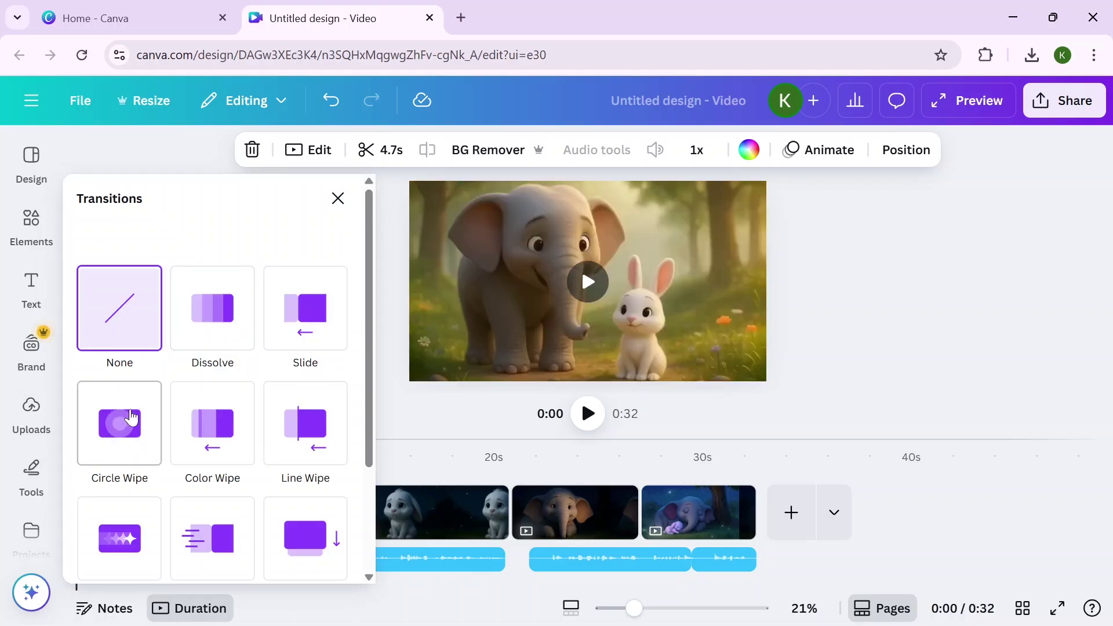
{"action": "left_click", "coordinate": [109, 441]}
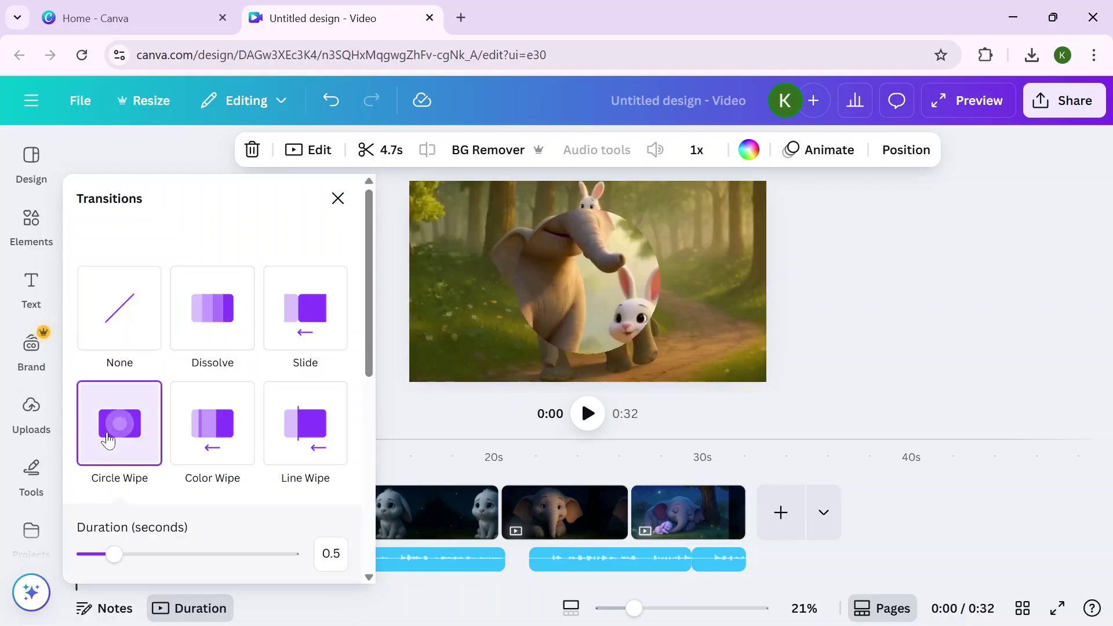
{"action": "left_click_drag", "start_coordinate": [369, 363], "coordinate": [369, 435]}
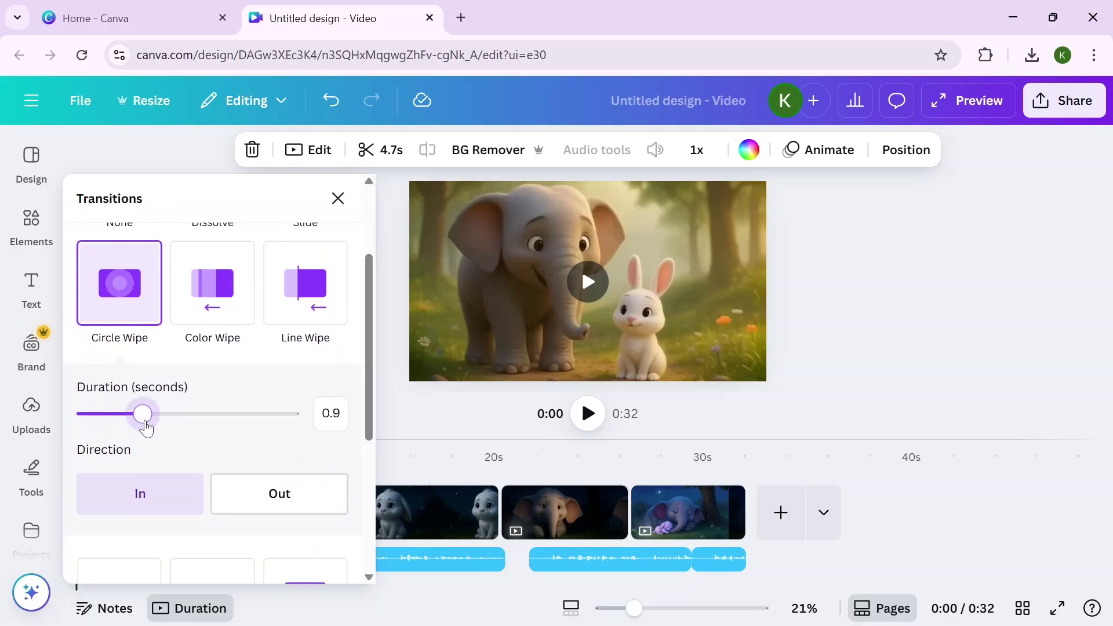
{"action": "left_click", "coordinate": [249, 494]}
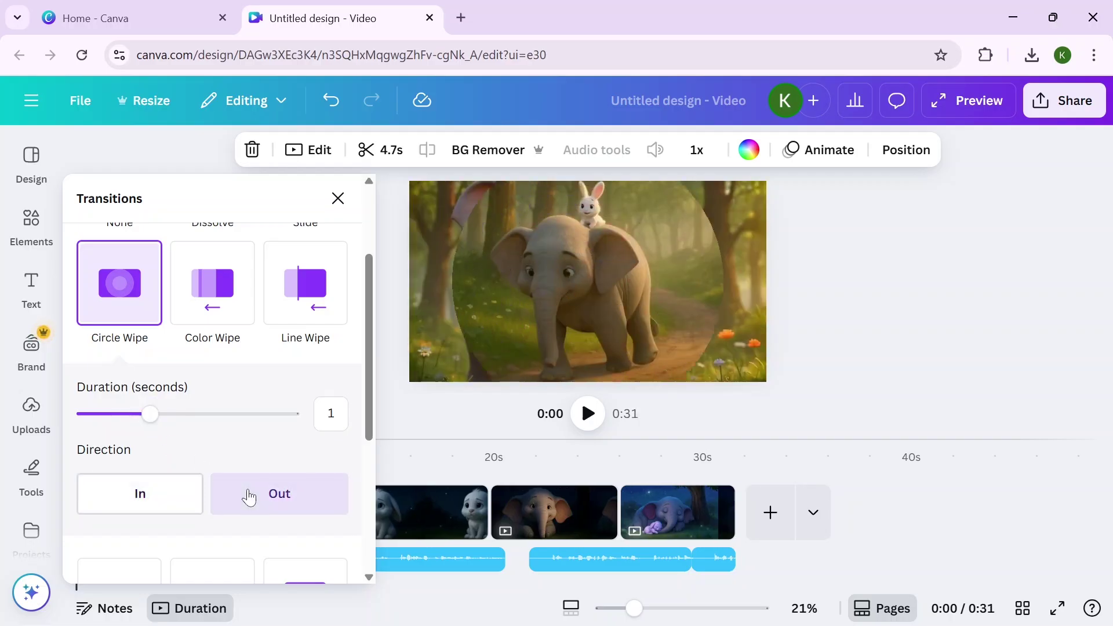
- Apply the Circle Wipe transition between all pages and preview the video in full view
{"action": "scroll", "coordinate": [364, 357], "scroll_direction": "up", "scroll_amount": 2}
{"action": "left_click_drag", "start_coordinate": [364, 357], "coordinate": [406, 551]}
{"action": "left_click", "coordinate": [262, 547]}
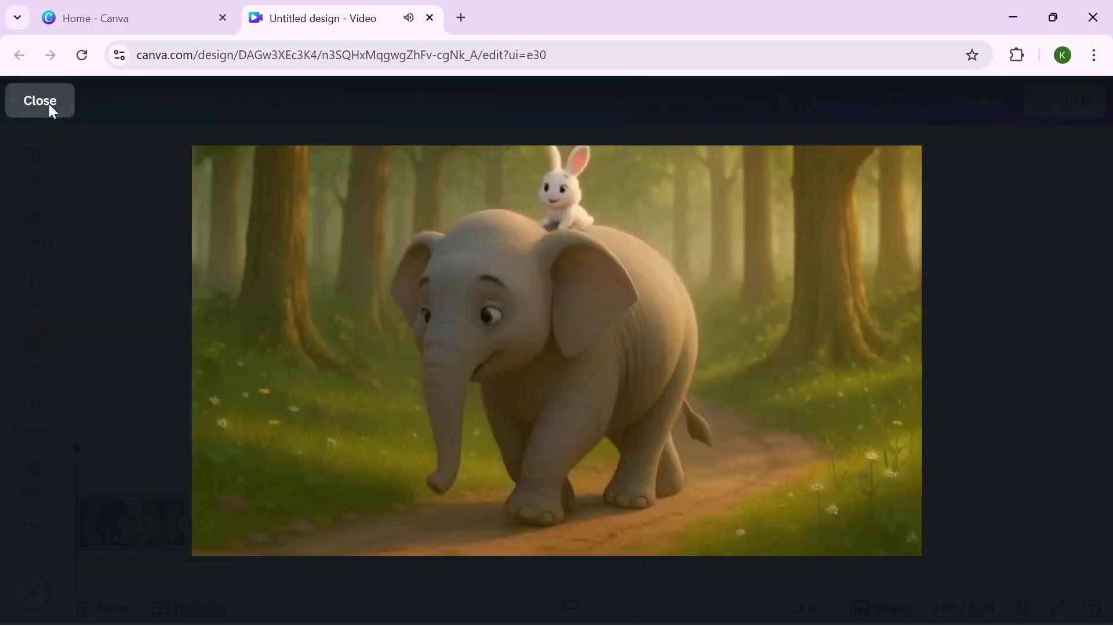
{"action": "left_click", "coordinate": [50, 109]}
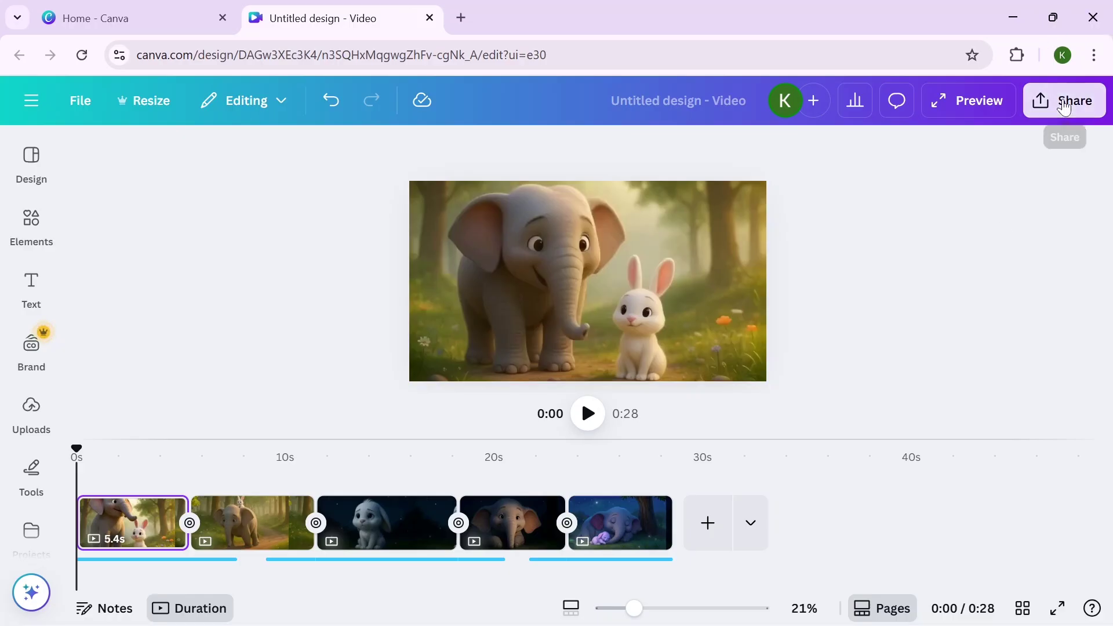
- Download pages 1–5 as an MP4 video in 1080p (HD) quality
{"action": "left_click", "coordinate": [1062, 105]}
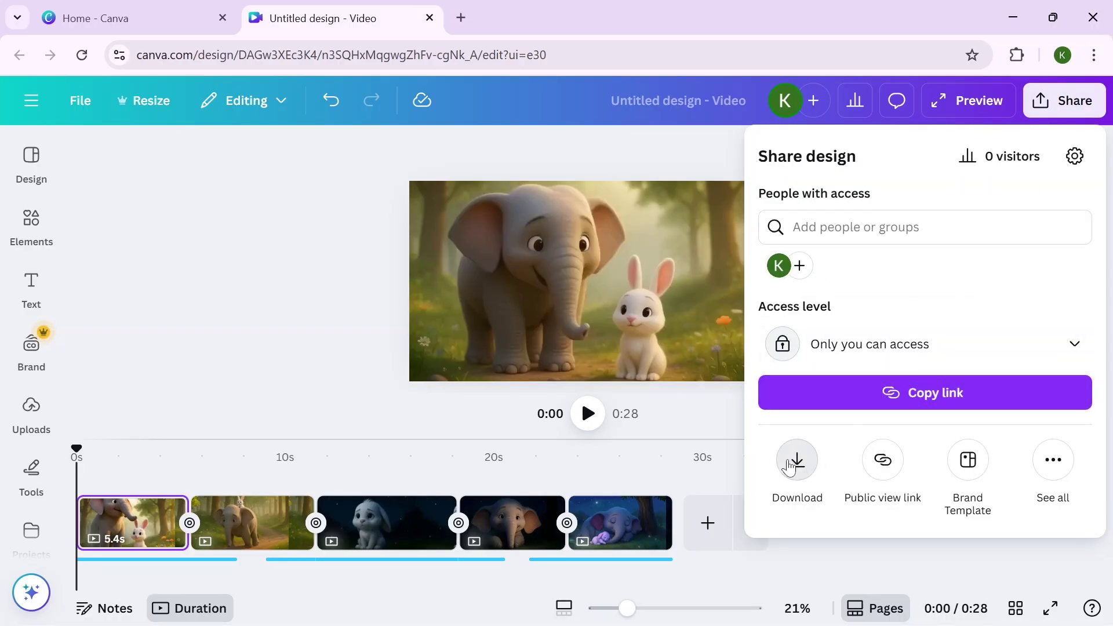
{"action": "left_click", "coordinate": [790, 467]}
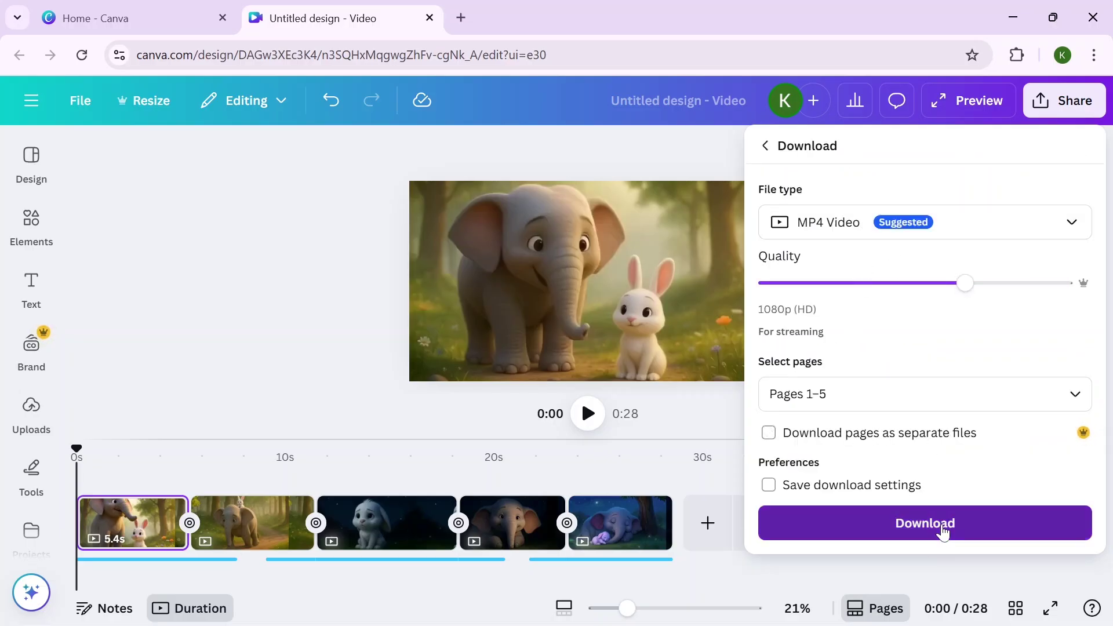
{"action": "left_click", "coordinate": [941, 528]}
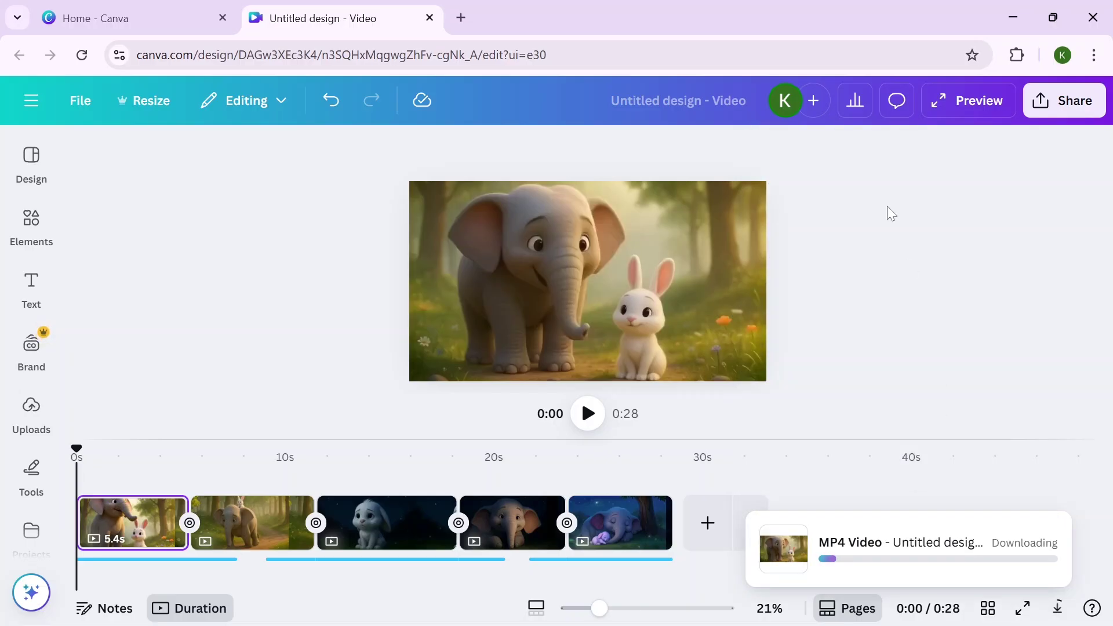